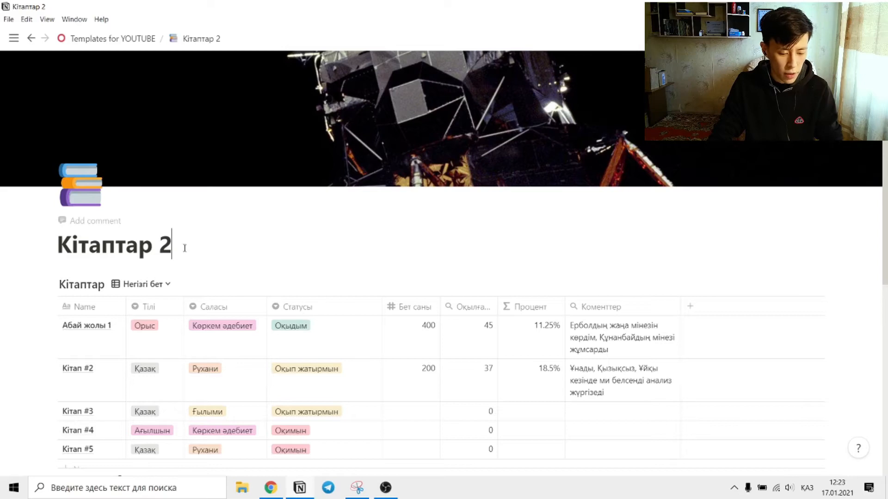
Step: Examine the finished Кітаптар book table and the Енгізулер reading log beneath it, including their page counts and comments
scroll(208, 245, "down", 4)
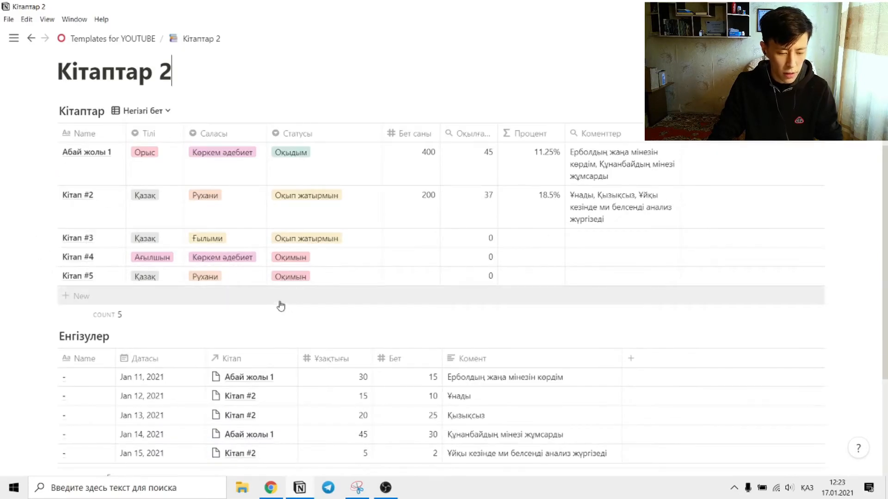
scroll(256, 218, "up", 4)
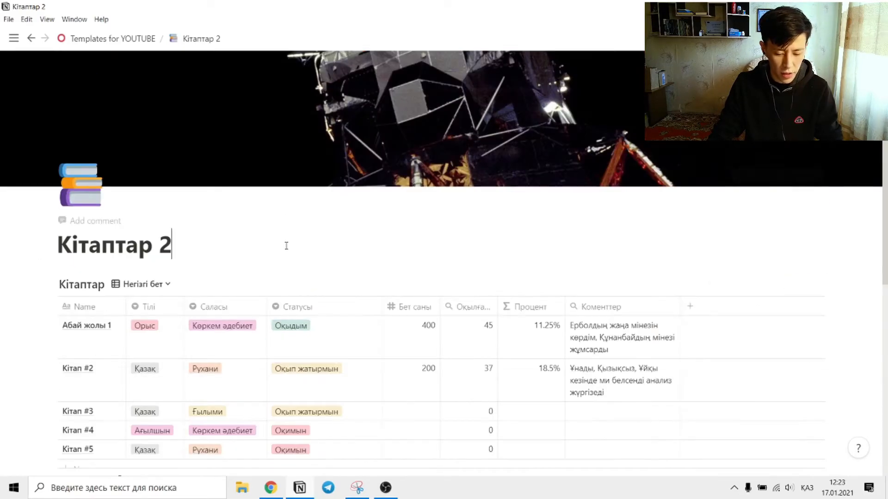
scroll(286, 245, "down", 5)
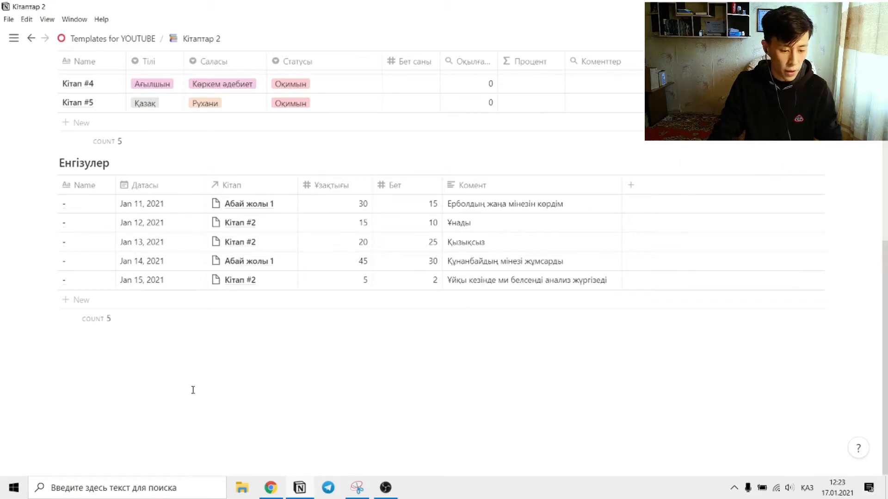
scroll(193, 390, "up", 5)
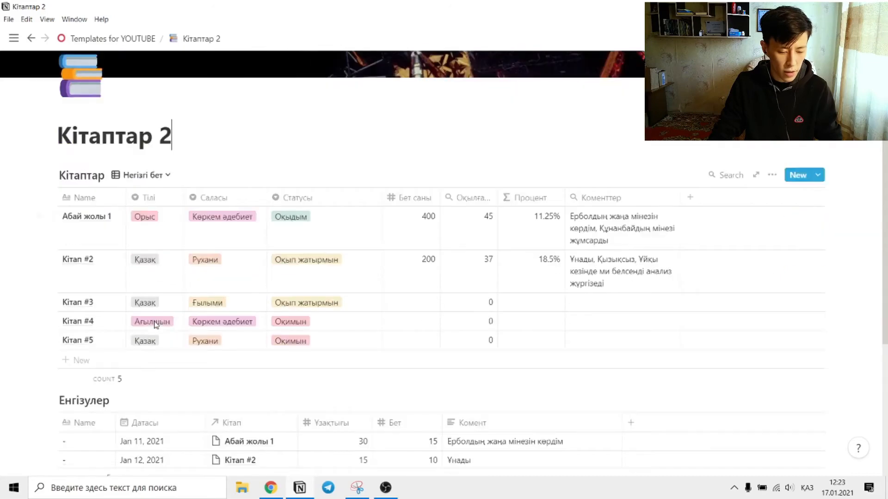
scroll(154, 325, "down", 1)
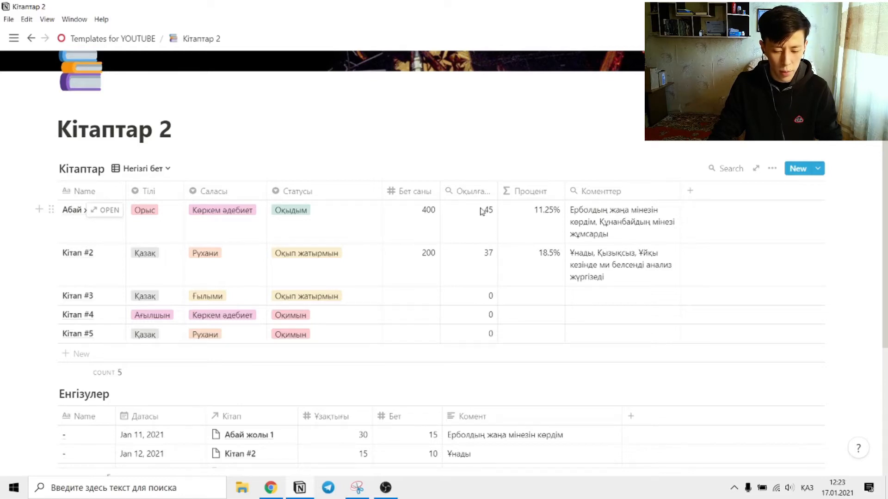
scroll(471, 222, "down", 2)
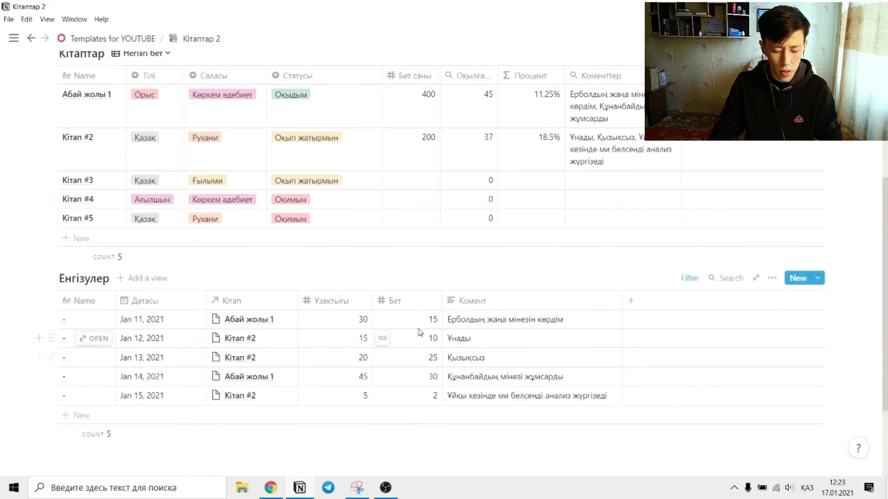
scroll(442, 311, "up", 2)
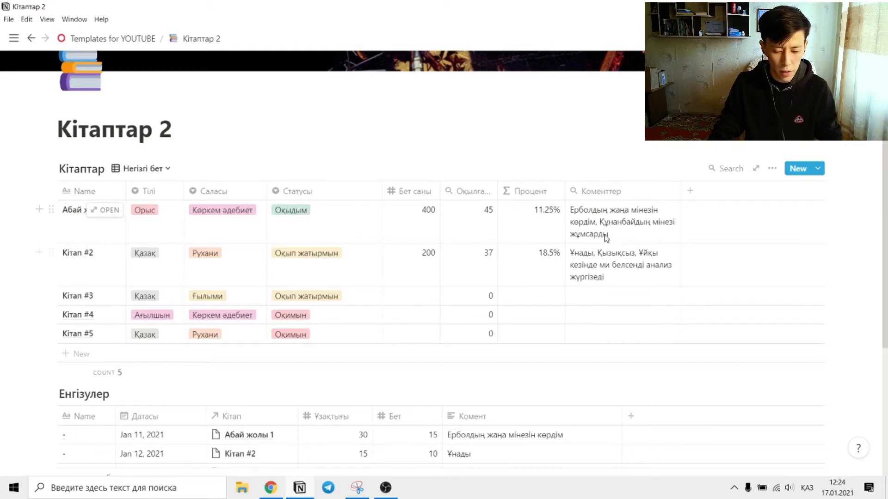
scroll(605, 250, "down", 3)
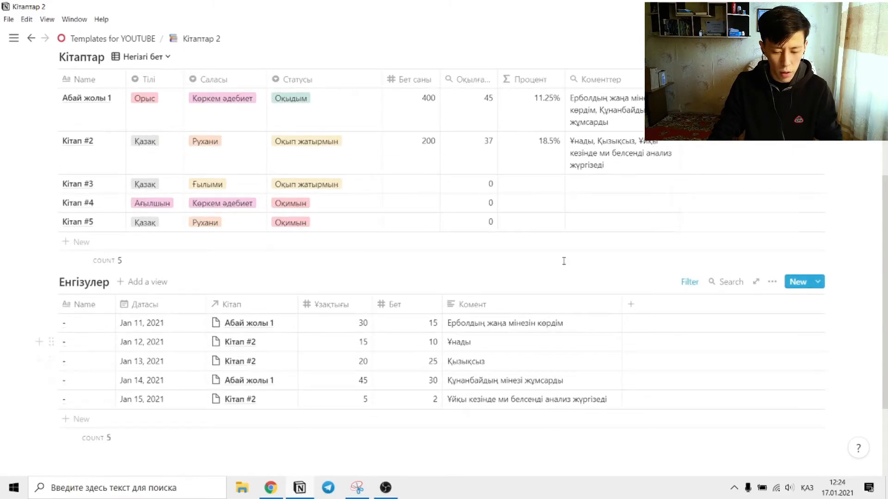
scroll(564, 257, "up", 3)
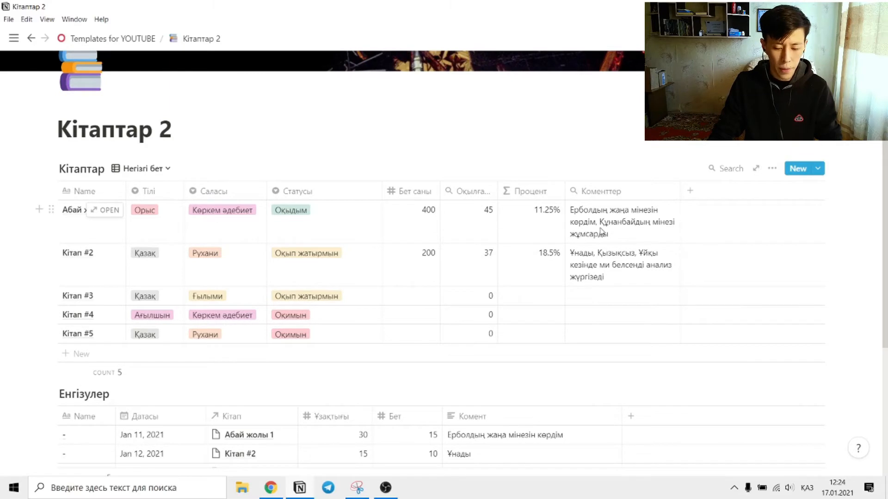
Step: Switch the Кітаптар database to its Коменттер gallery view to look over the book cards with their comments
left_click(153, 171)
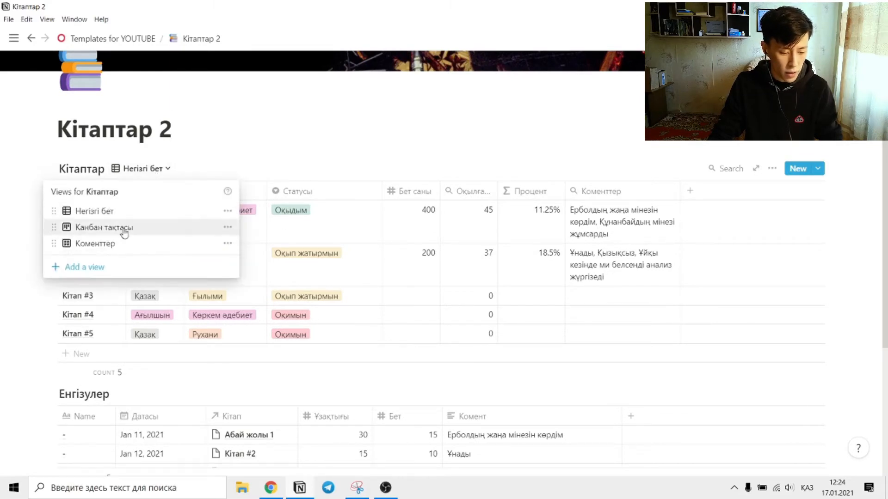
left_click(120, 247)
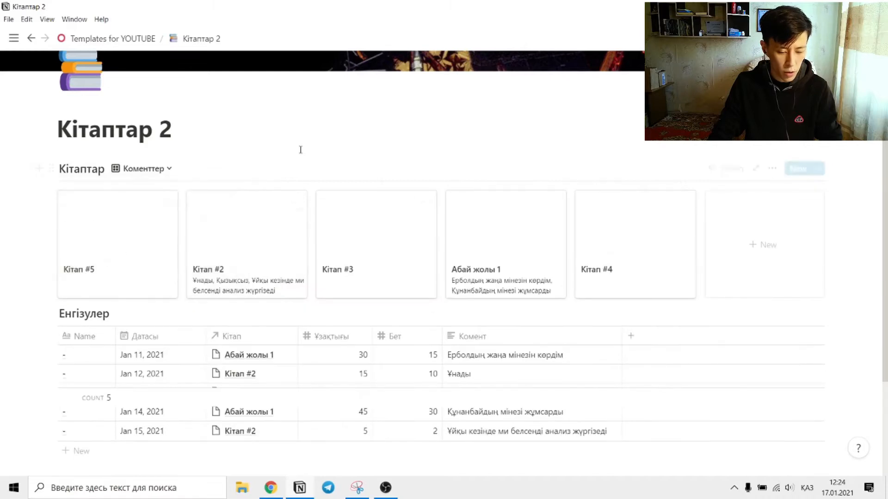
scroll(301, 149, "down", 1)
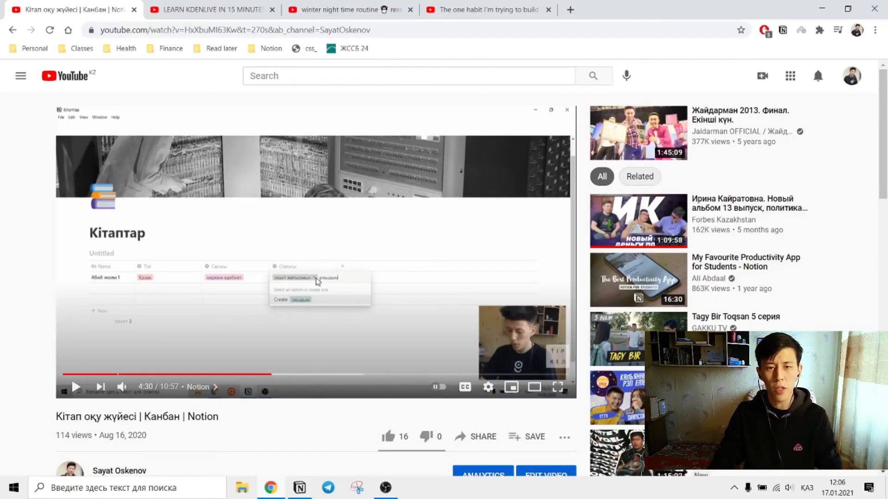
Step: Open the reading-system template link in the YouTube video description and duplicate the Кітаптар template into the Notion workspace
scroll(331, 264, "down", 8)
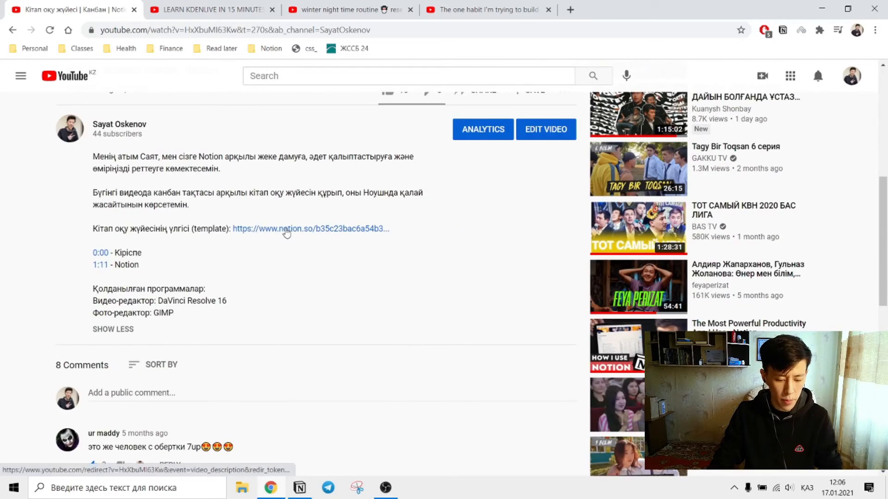
left_click(286, 230)
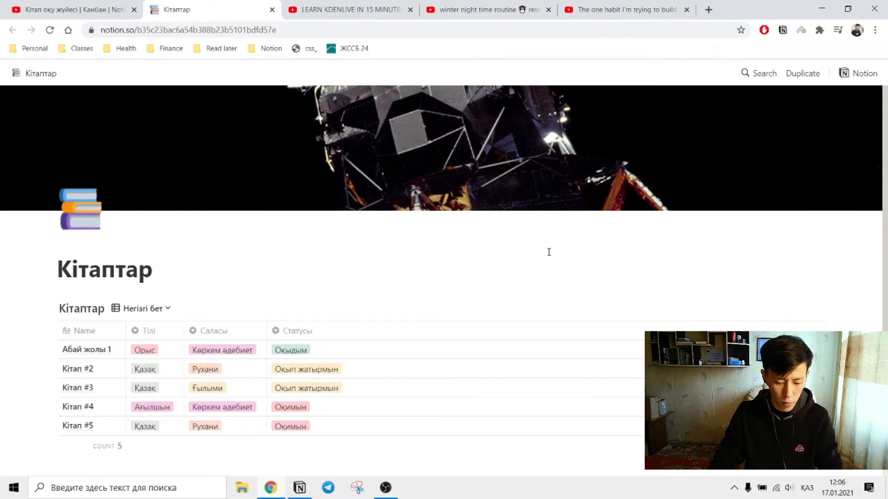
scroll(549, 252, "down", 2)
scroll(443, 286, "up", 2)
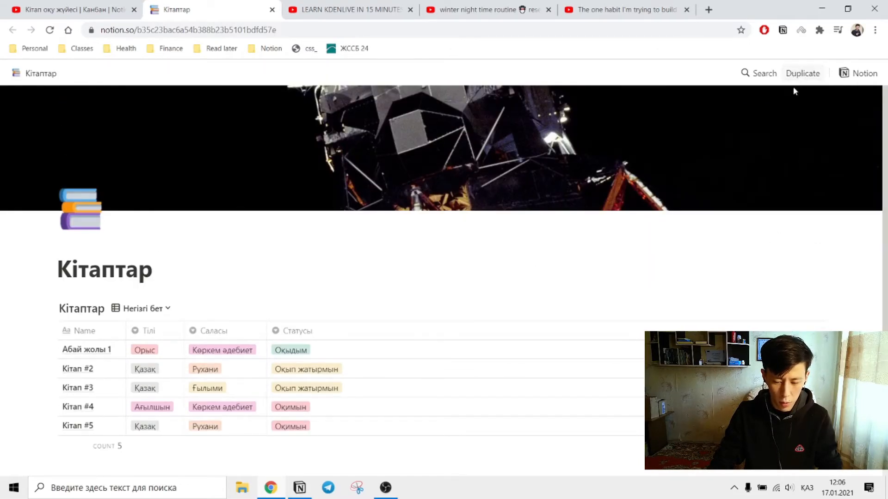
left_click(797, 73)
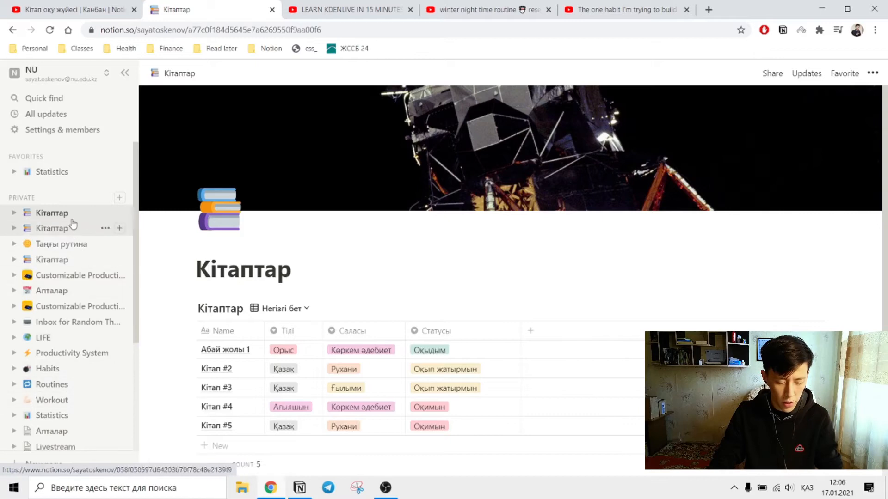
left_click(371, 278)
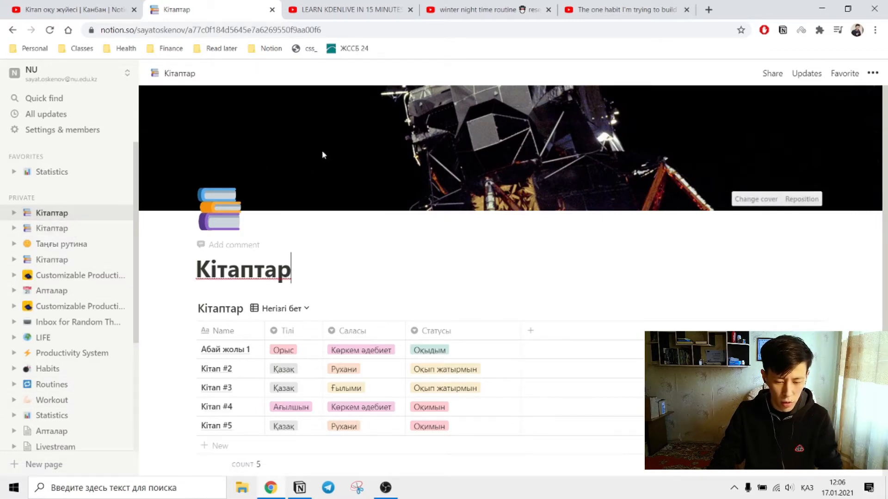
Step: Switch to the Notion desktop app and open the Templates for YOUTUBE page
left_click(821, 9)
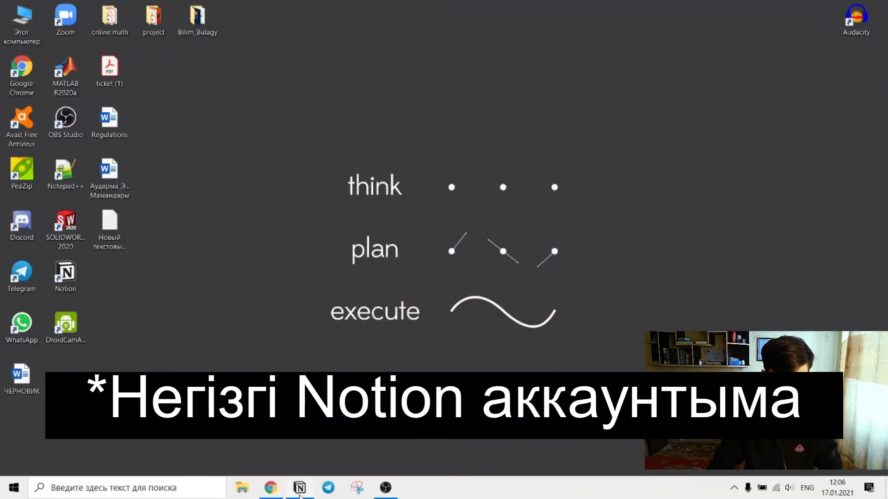
left_click(301, 490)
mouse_move(14, 39)
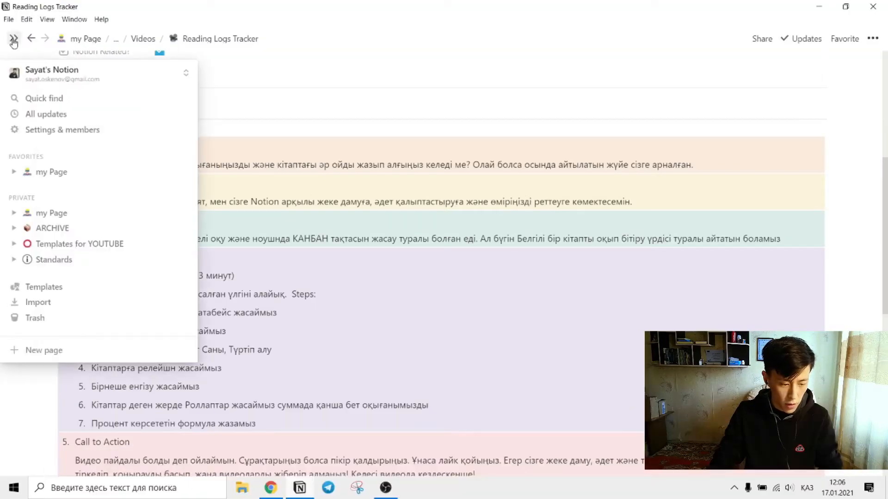
left_click(55, 244)
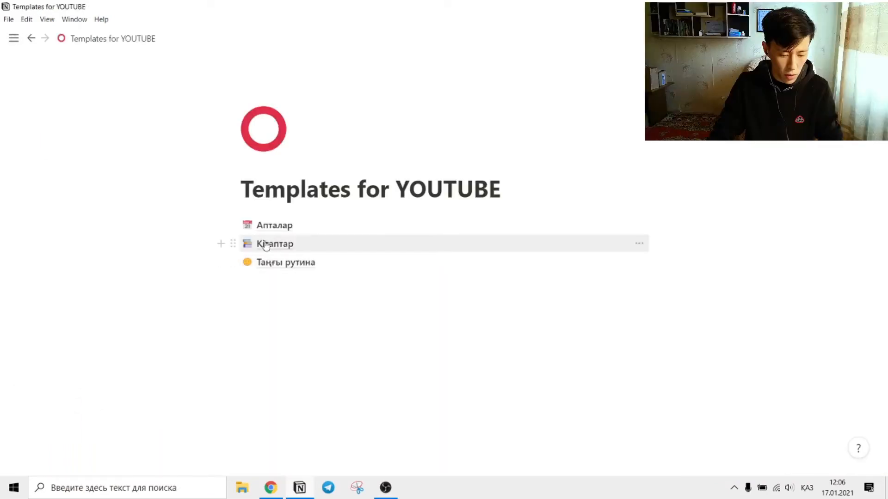
Step: Duplicate the Кітаптар page, open the copy and title it "Кітаптар 2"
left_click(232, 243)
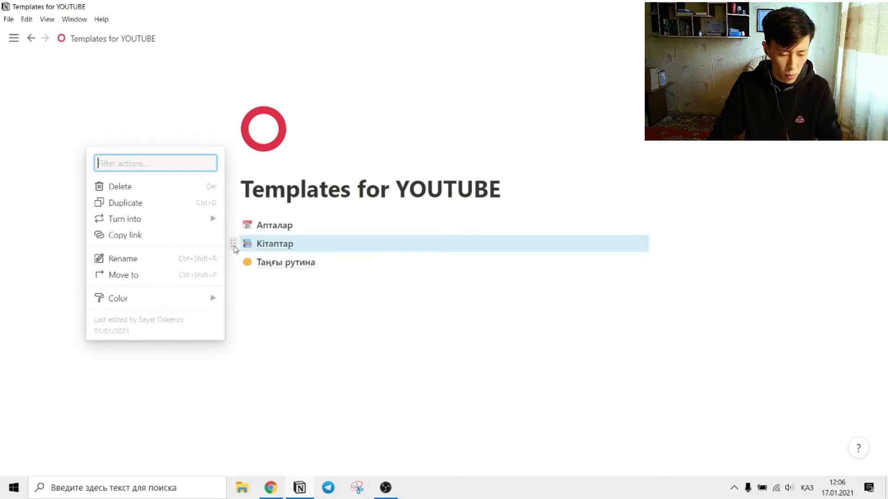
left_click(155, 207)
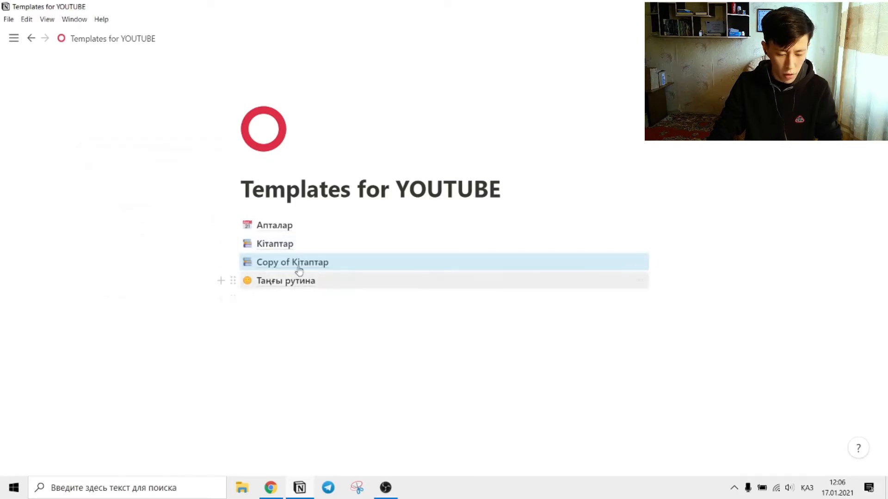
left_click(325, 267)
left_click(220, 249)
type("ә")
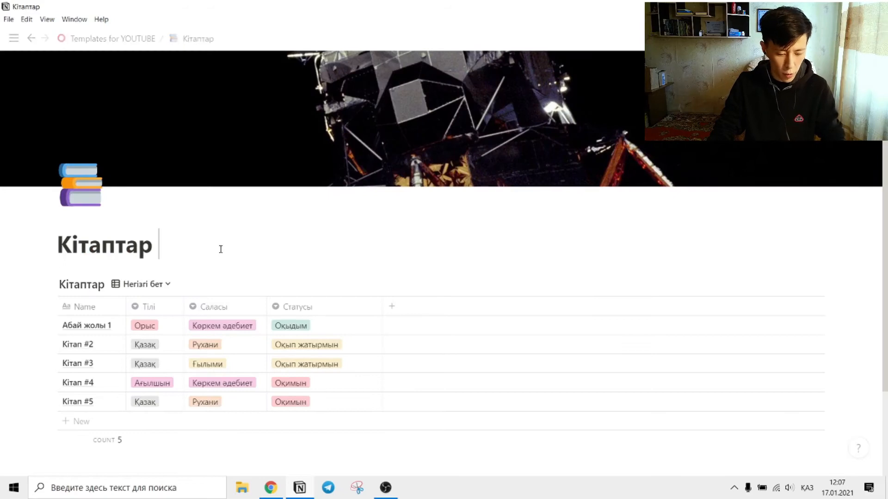
type("2")
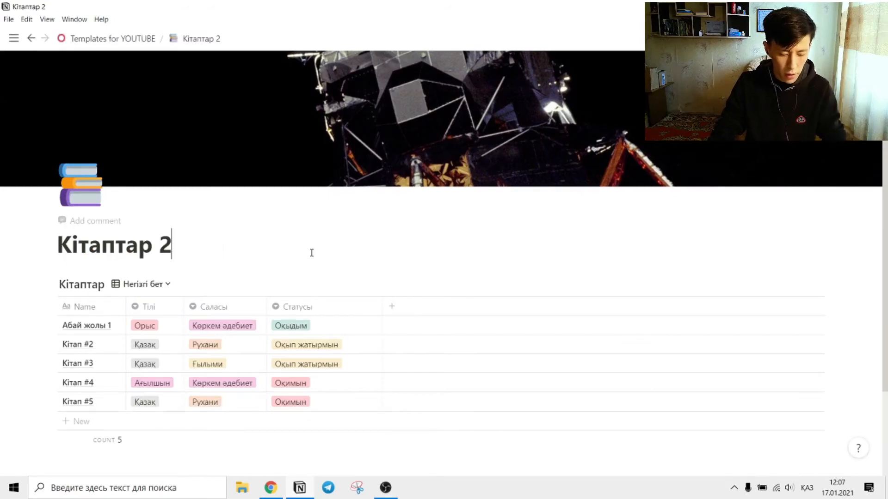
Step: Insert an inline table database in the empty block below the Кітаптар table
scroll(159, 357, "down", 3)
left_click(164, 370)
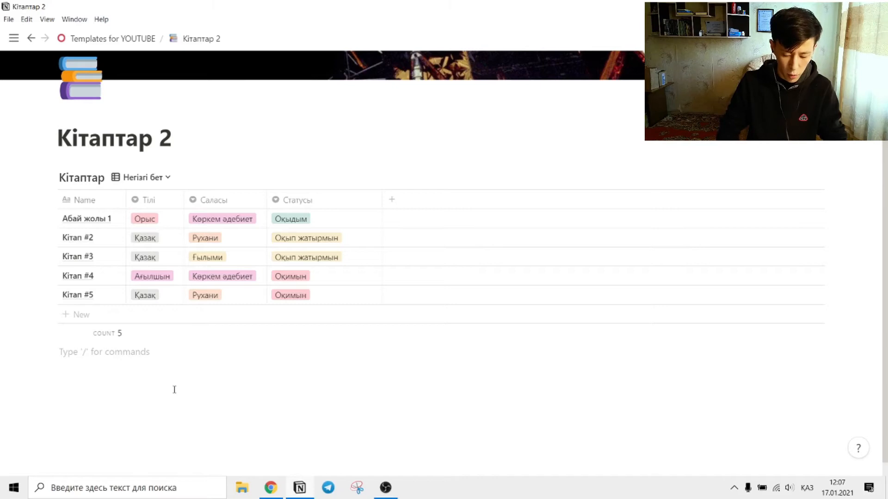
key("alt+shift")
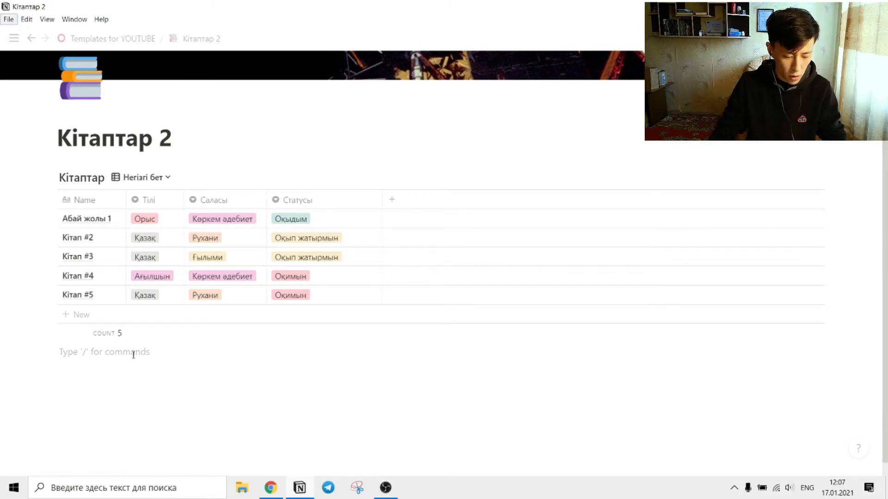
type("/")
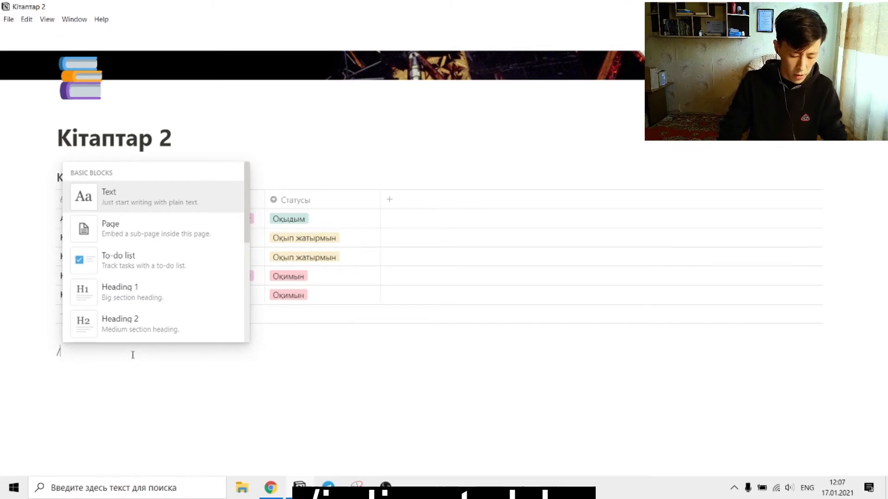
type("inlinetable")
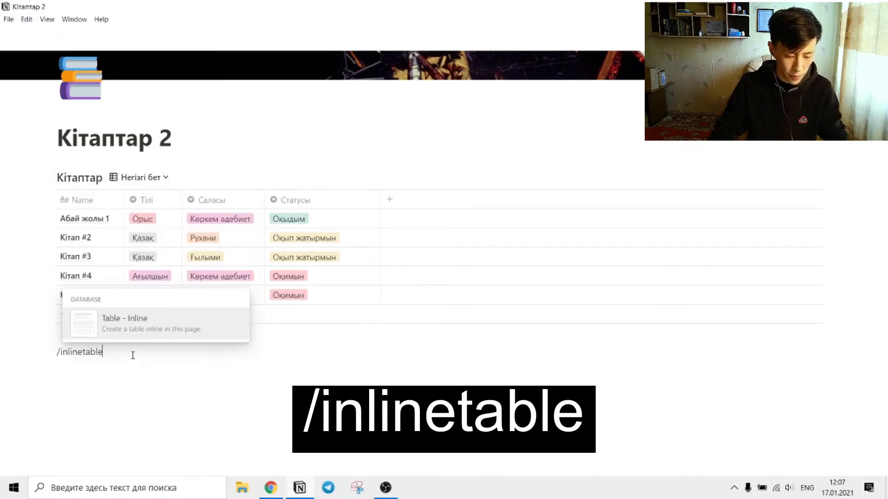
left_click(124, 328)
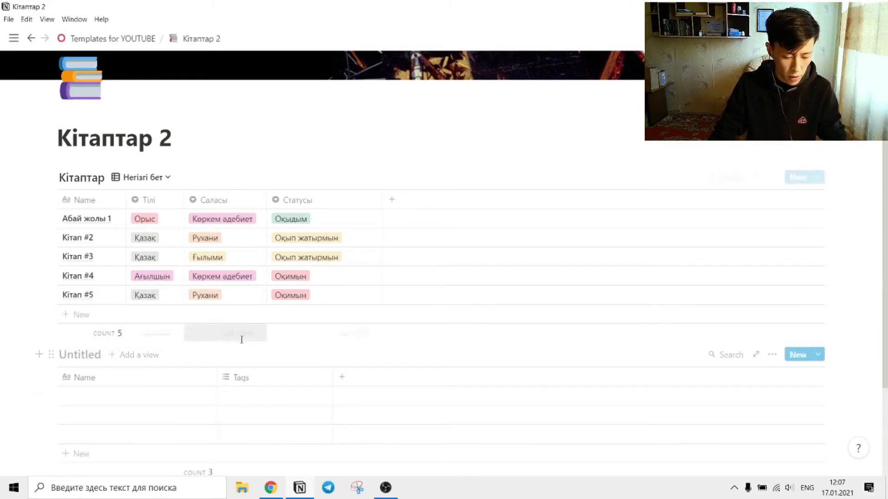
Step: Delete the three empty rows of the new untitled table
scroll(201, 408, "down", 3)
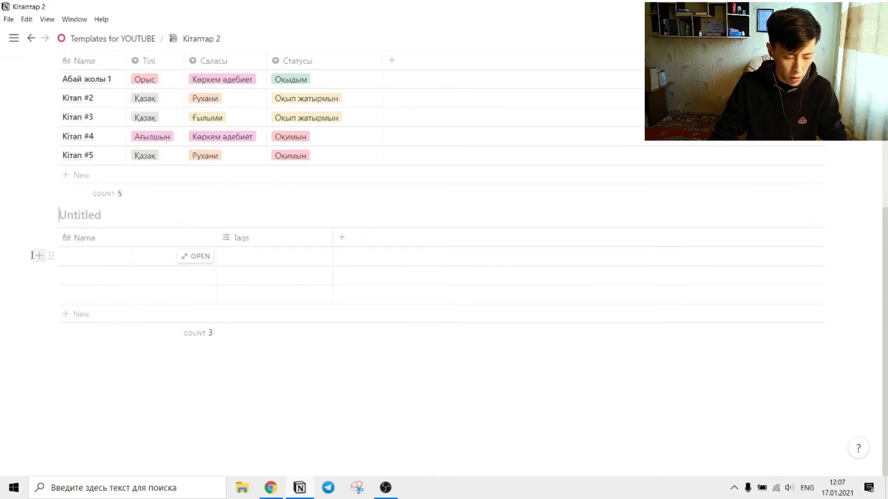
left_click_drag(26, 254, 193, 307)
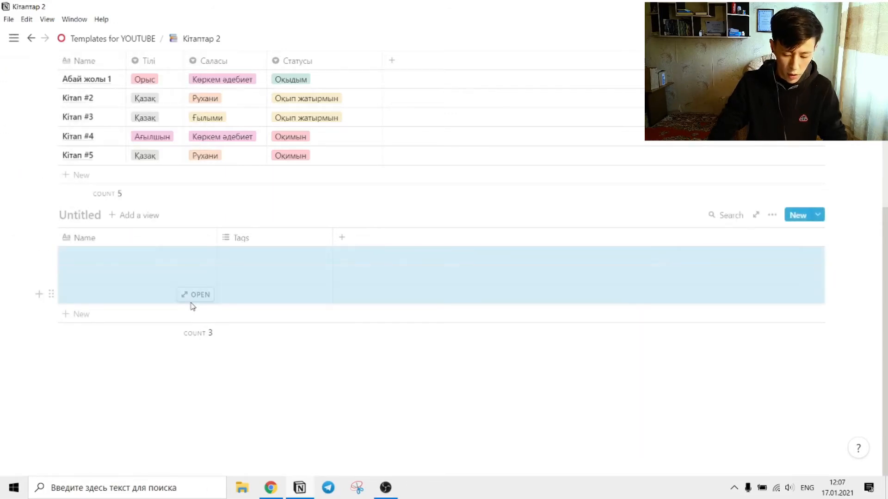
key("Delete")
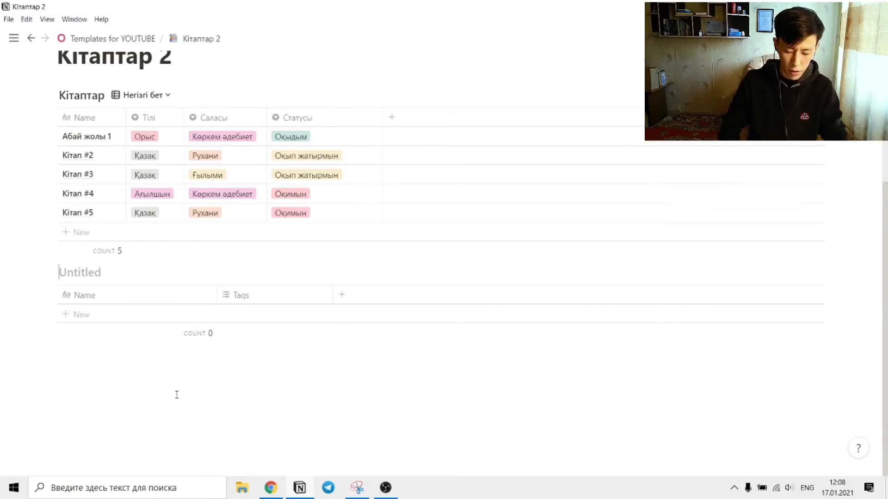
Step: Title the new inline table "Енгізулер"
key("alt+shift")
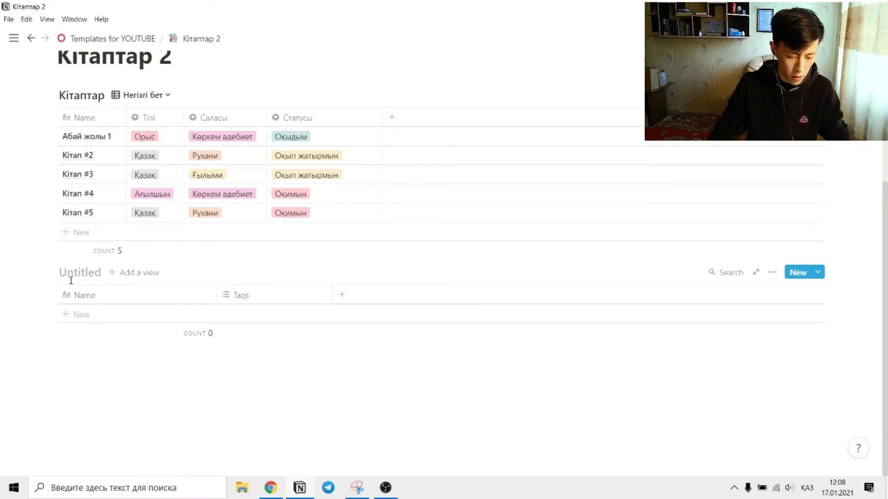
type("Енг")
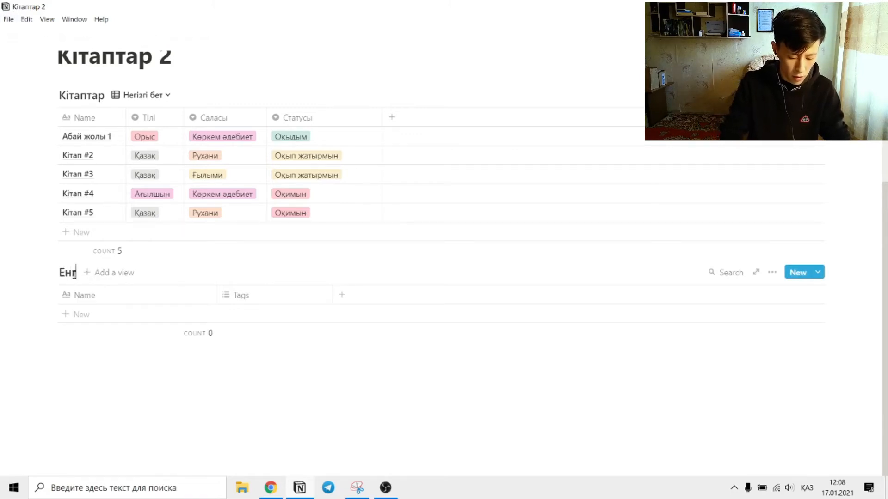
type("ізулер")
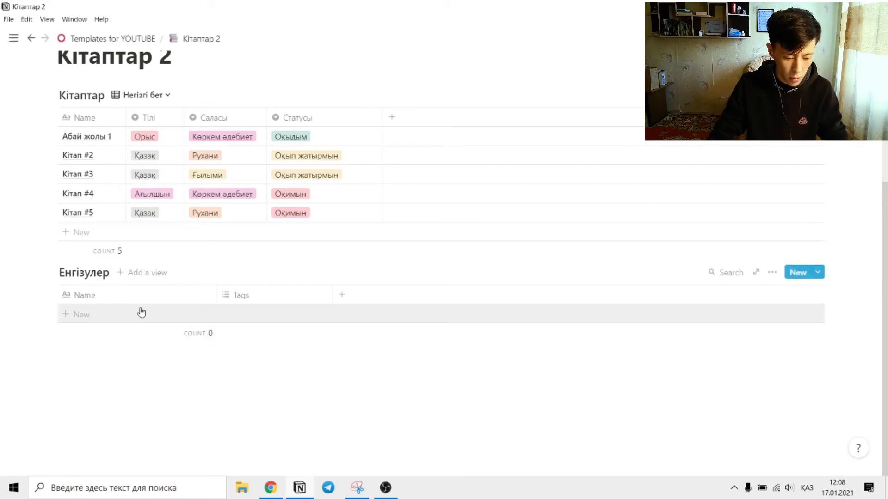
Step: Narrow the Name column of the Енгізулер table and add a filter where Name contains "-"
left_click_drag(216, 300, 98, 314)
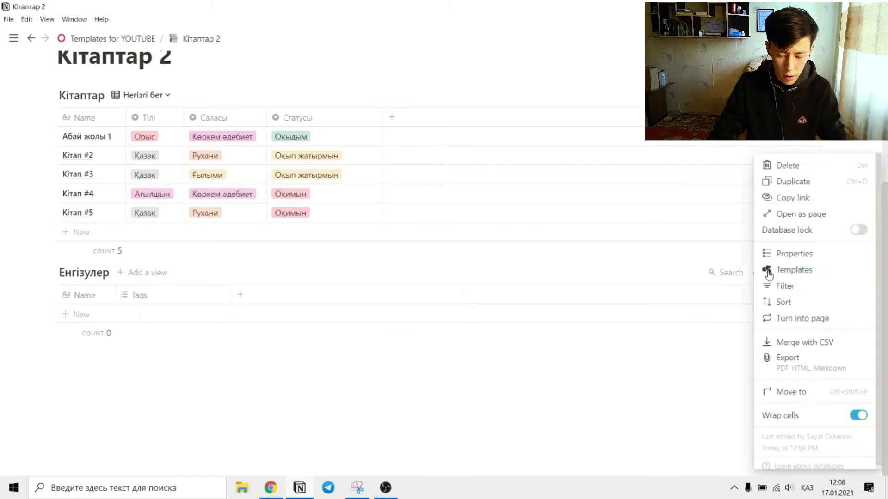
left_click(771, 273)
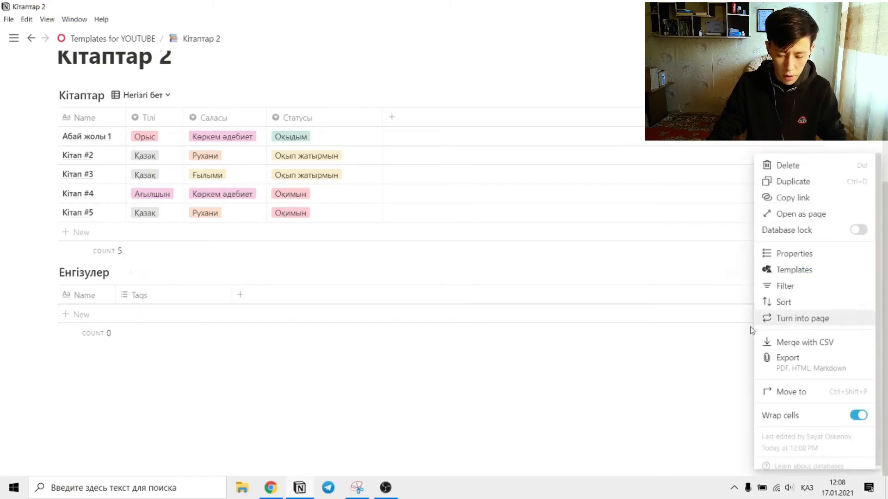
left_click(768, 289)
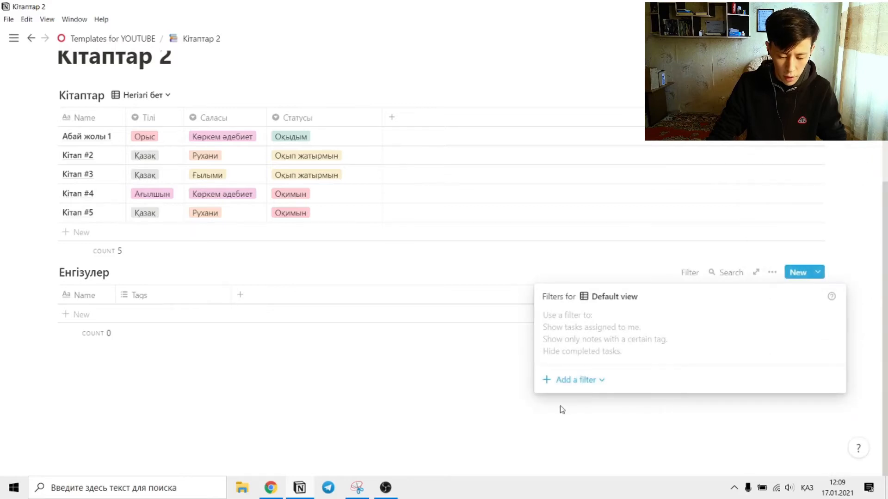
left_click(563, 380)
left_click(577, 402)
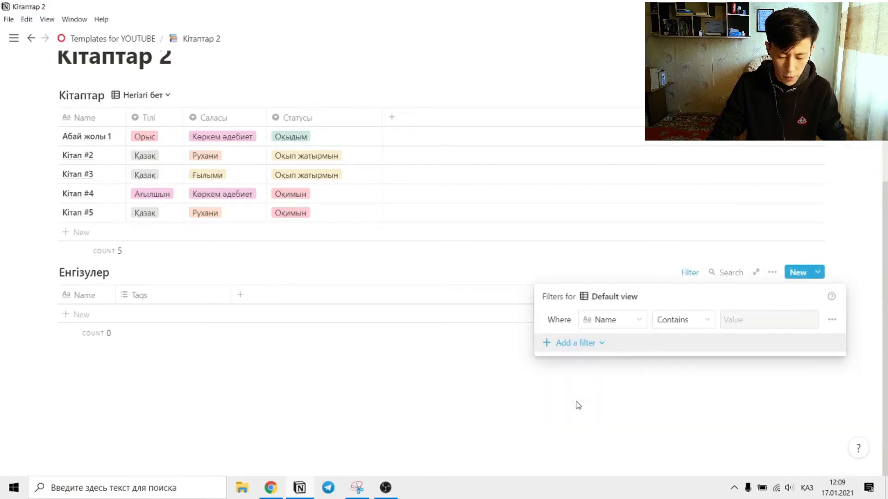
left_click(734, 320)
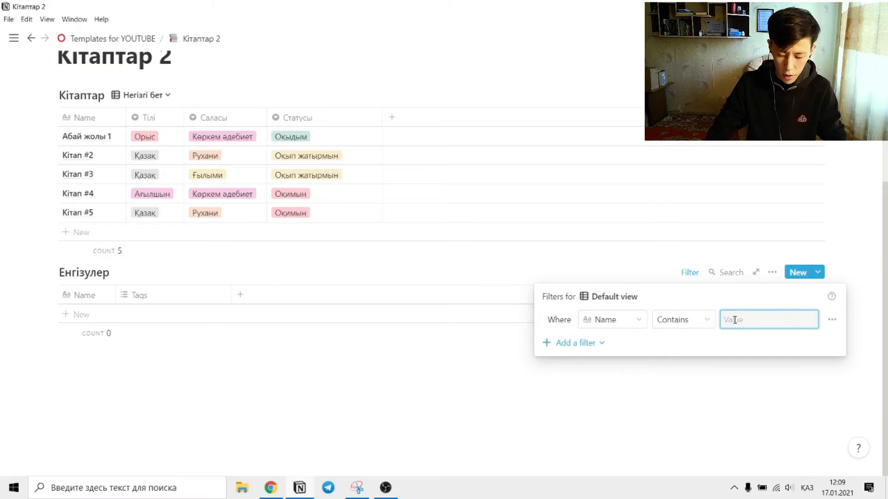
type("-")
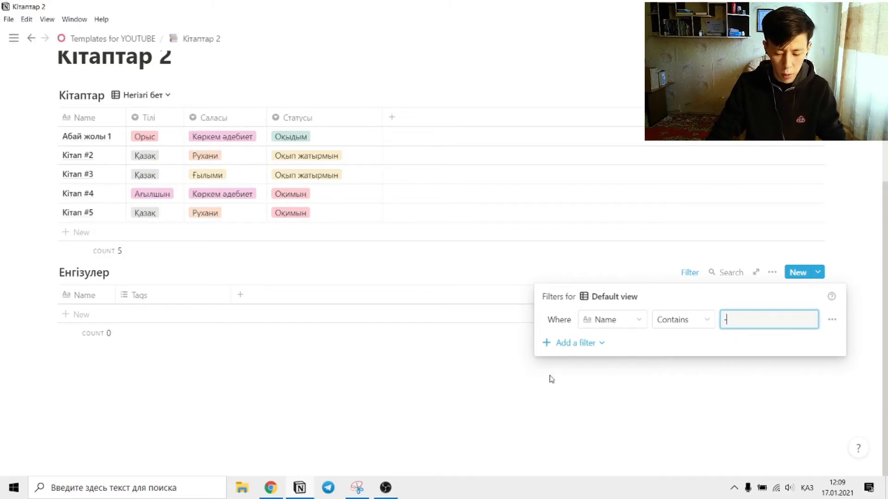
left_click(503, 397)
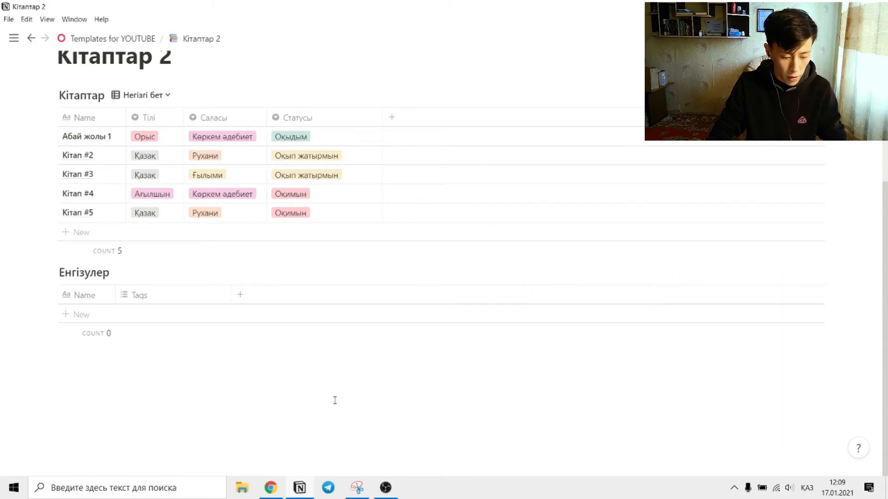
Step: Add a test row to the Енгізулер table to check the Name filter, and delete that row
left_click(67, 317)
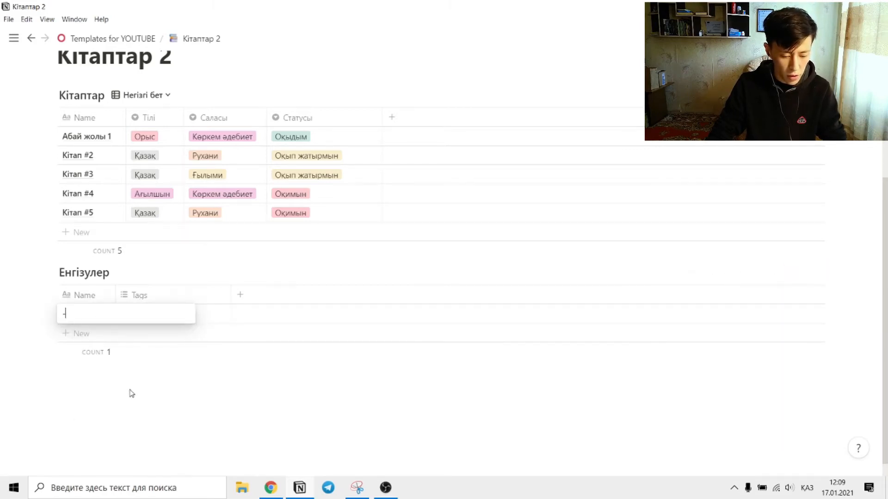
key("Escape")
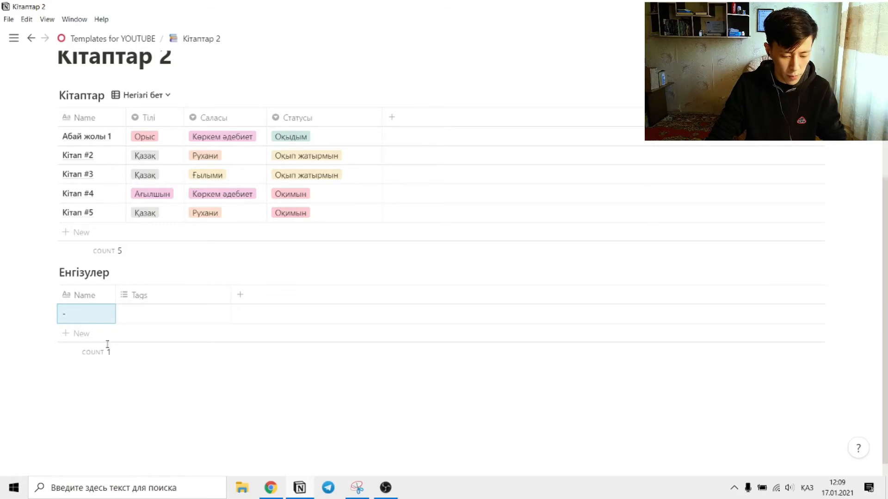
left_click(52, 312)
key("Delete")
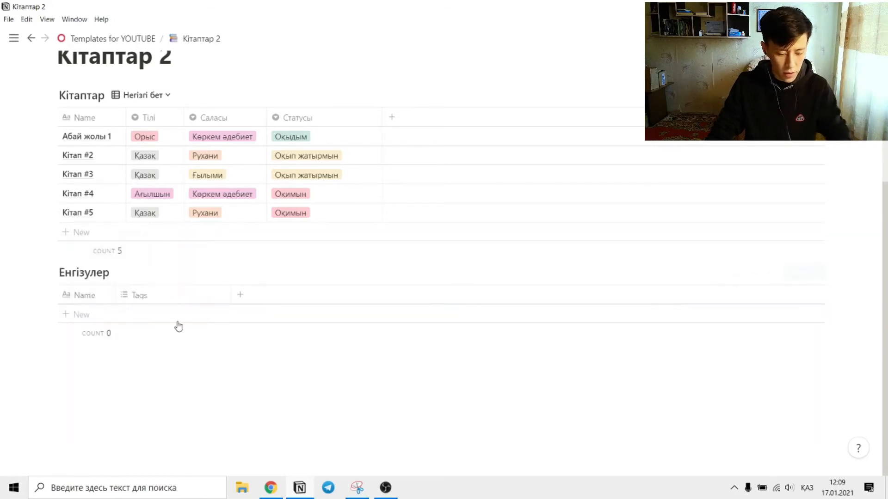
Step: Change the Tags column of the Енгізулер table to the Date type and rename it "Датасы"
left_click(169, 295)
mouse_move(167, 127)
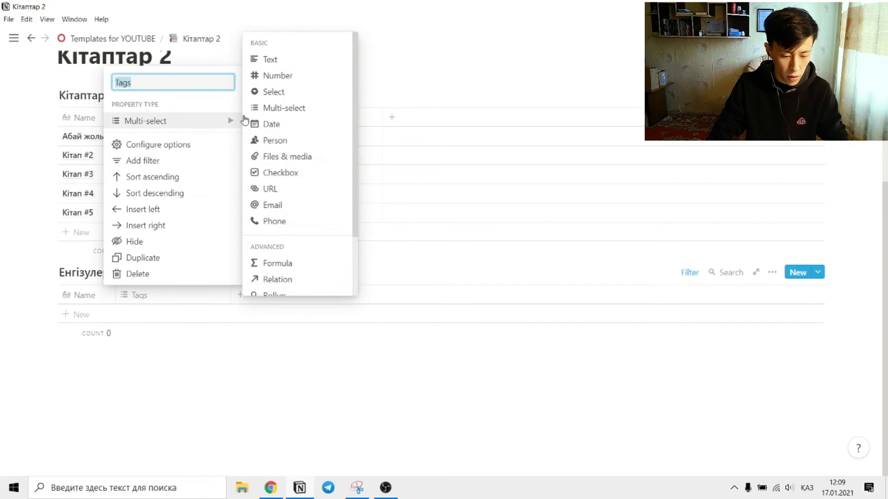
left_click(295, 125)
left_click(163, 295)
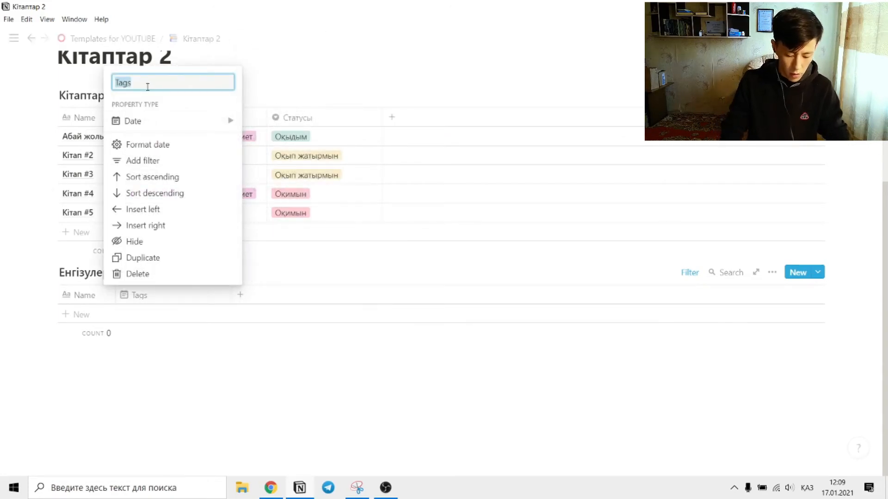
type("Датасы")
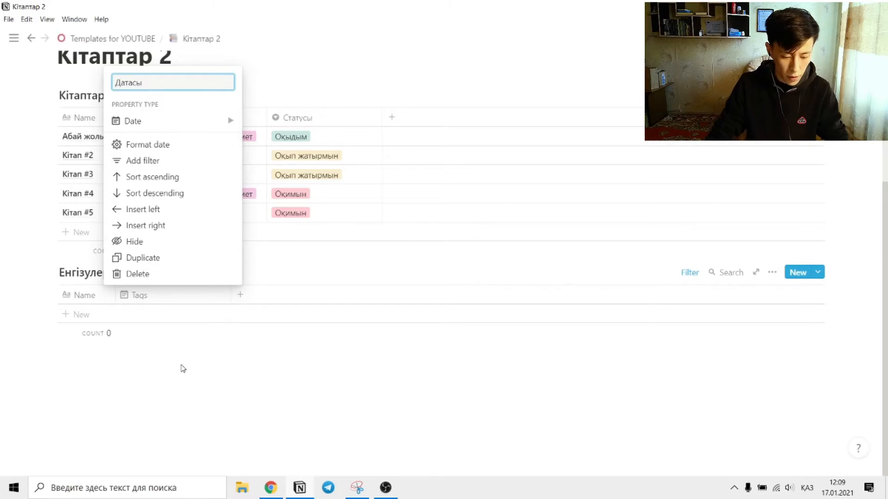
left_click(182, 369)
Step: Add a Text column named "Кітап" after the Датасы column in the Енгізулер table
left_click(241, 300)
left_click(241, 301)
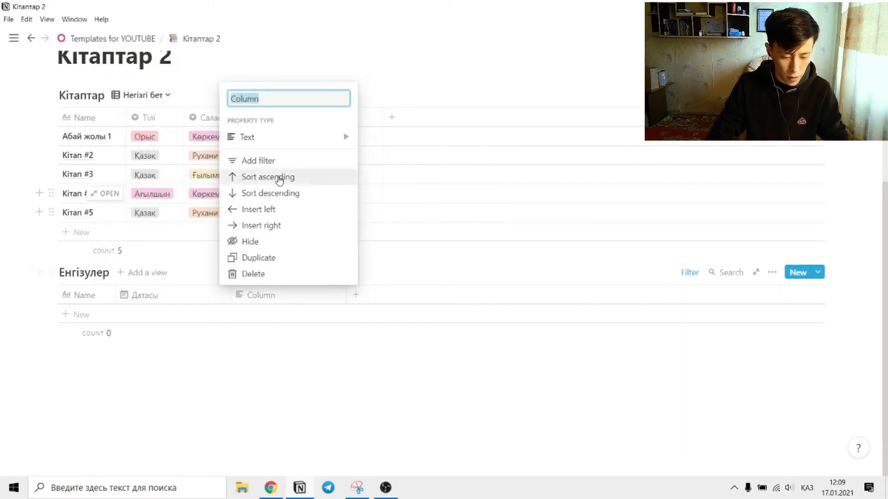
mouse_move(279, 137)
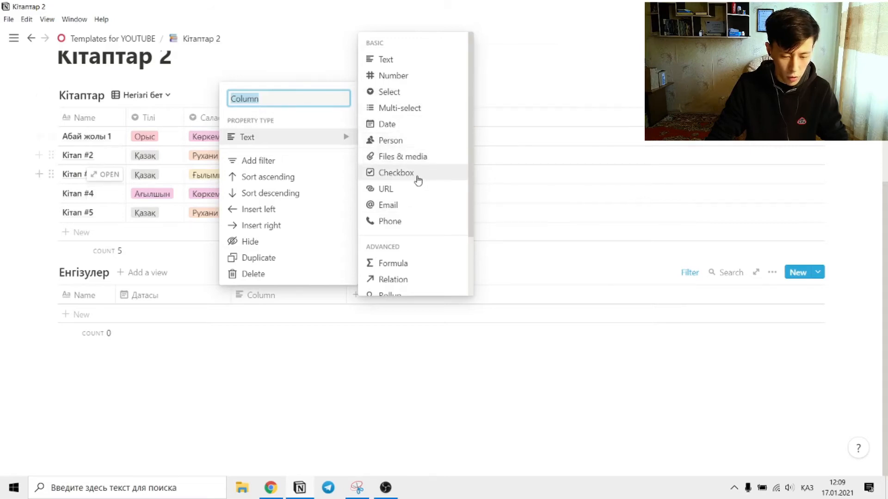
left_click(387, 59)
left_click(259, 298)
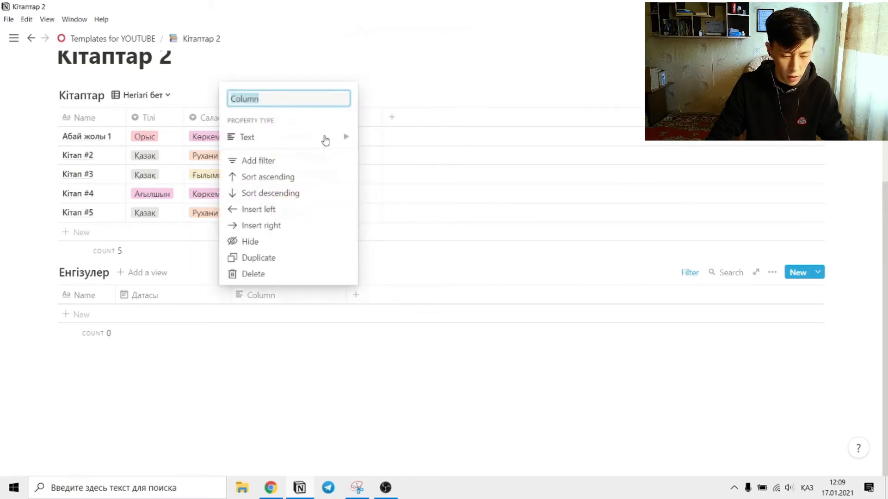
type("Кітап")
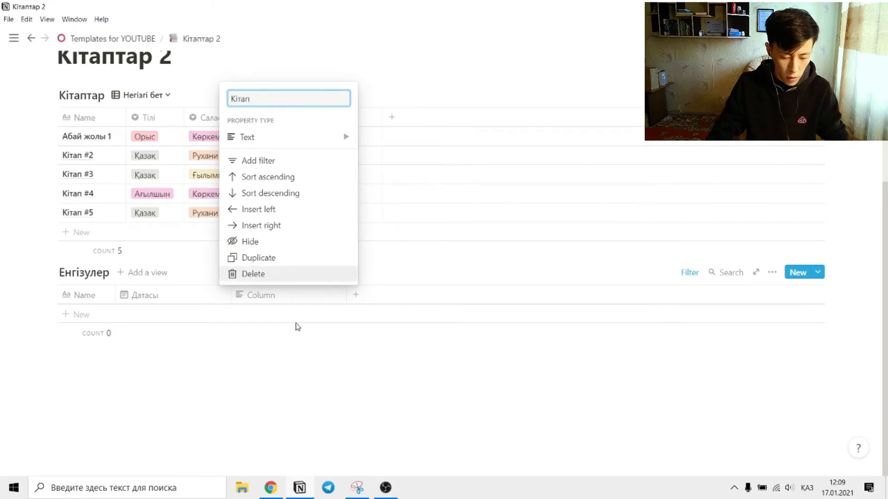
left_click(359, 302)
Step: Add a Number column named "Ұзақтығы" after the Кітап column in the Енгізулер table and narrow it
left_click(355, 296)
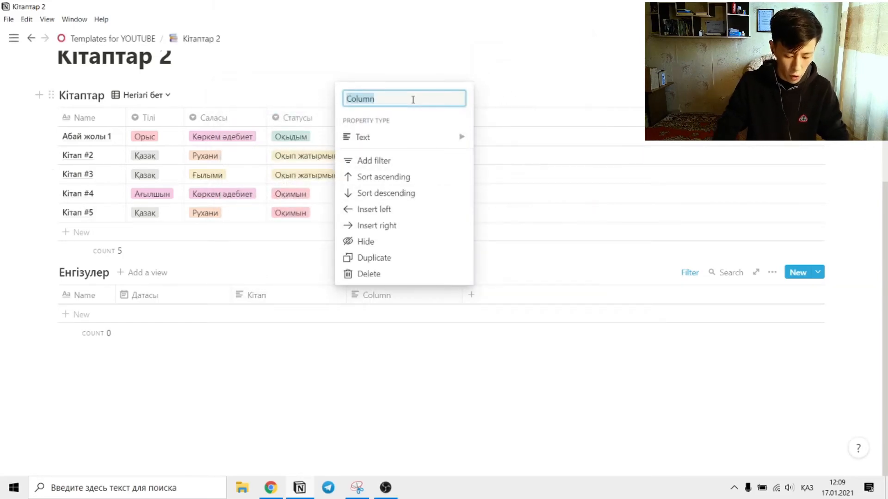
type("Қ")
key("BackSpace")
type("Ұзақ")
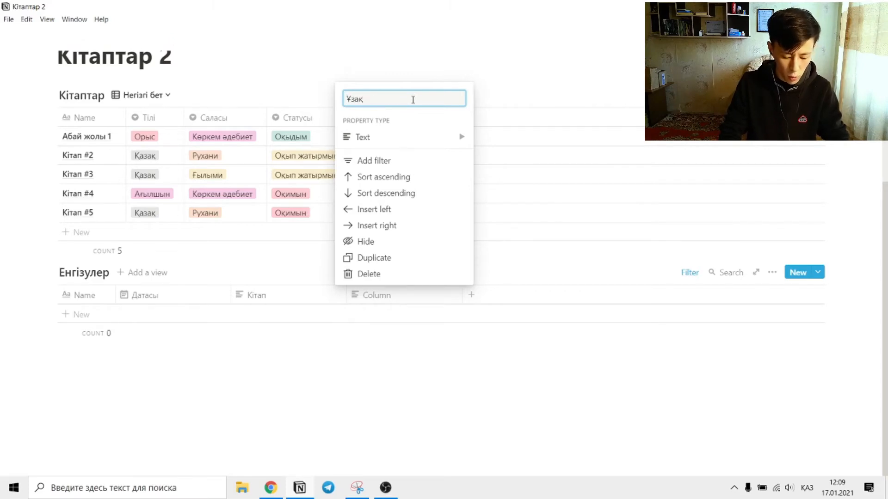
type("тығы")
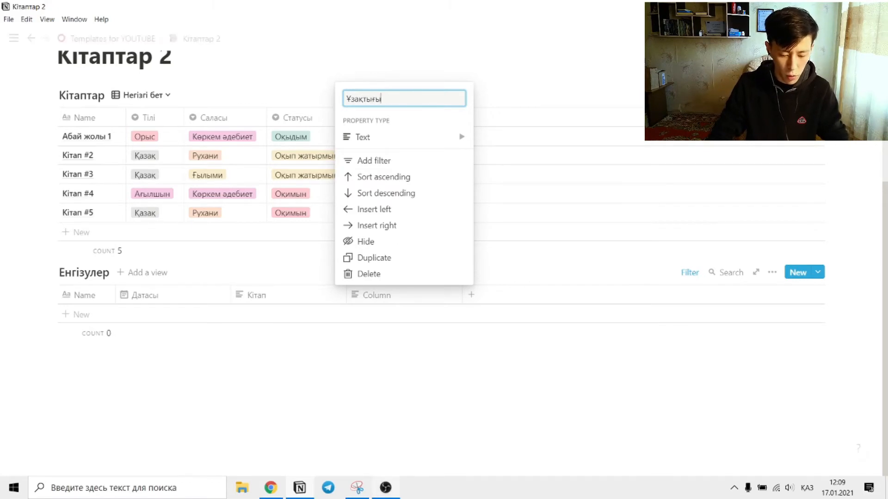
left_click(361, 396)
left_click(383, 301)
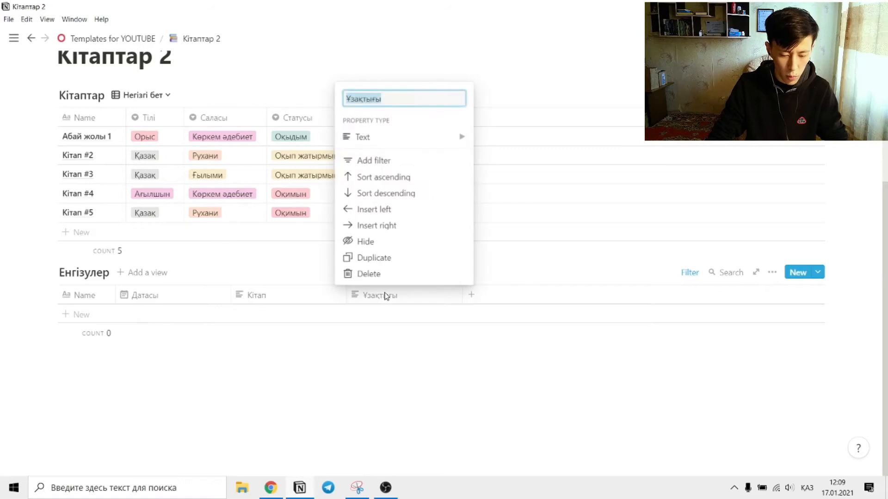
mouse_move(395, 146)
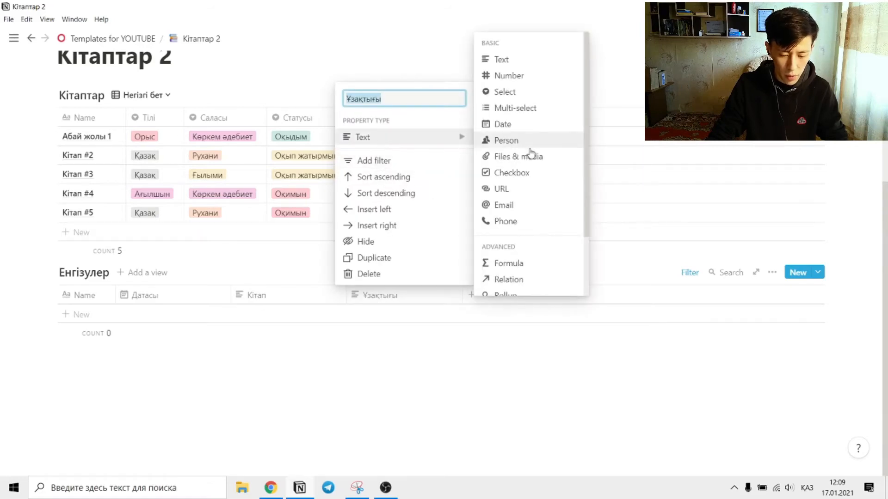
left_click(515, 76)
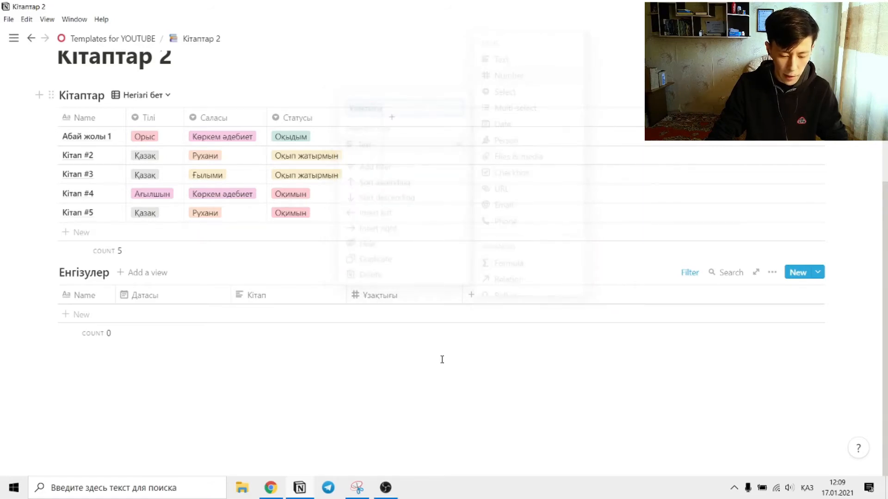
left_click_drag(462, 296, 421, 299)
Step: Add a Number column named "Бет" after the Ұзақтығы column in the Енгізулер table
left_click(430, 294)
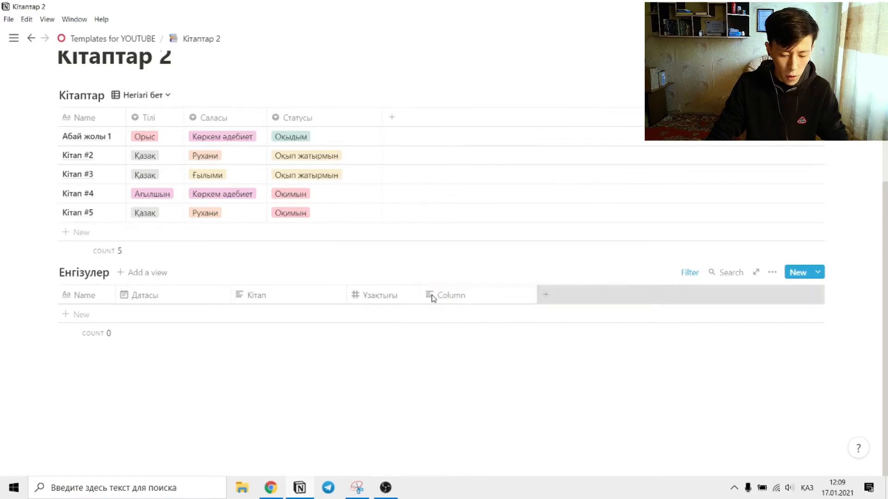
mouse_move(470, 141)
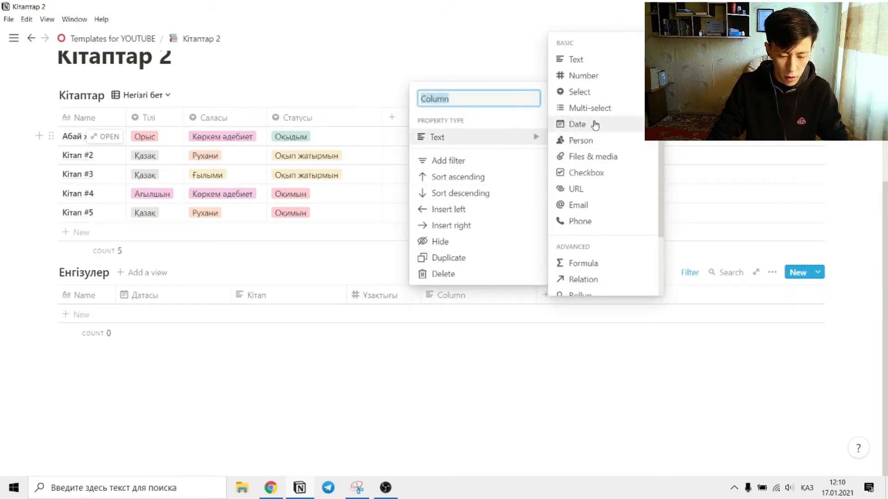
left_click(587, 77)
left_click(477, 301)
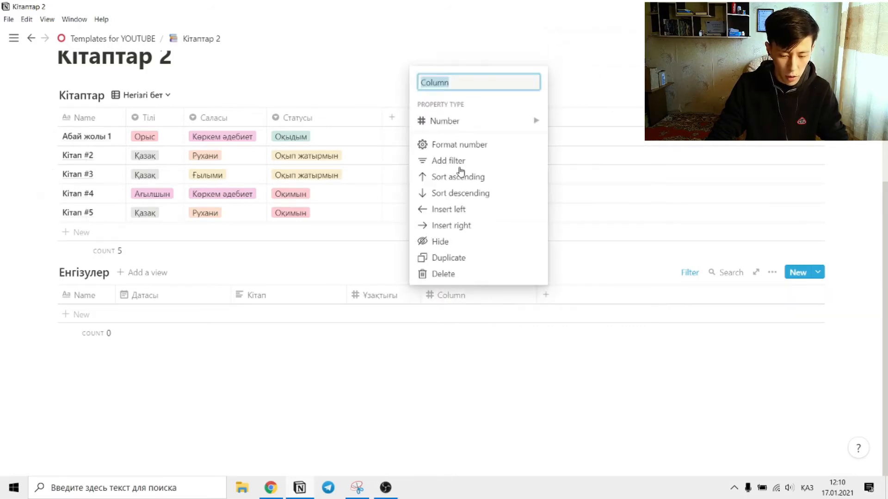
type("Бет")
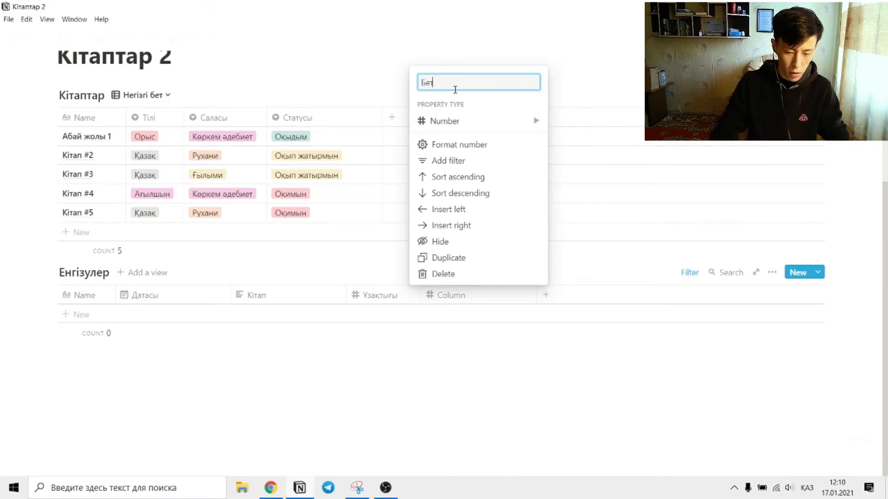
left_click(406, 382)
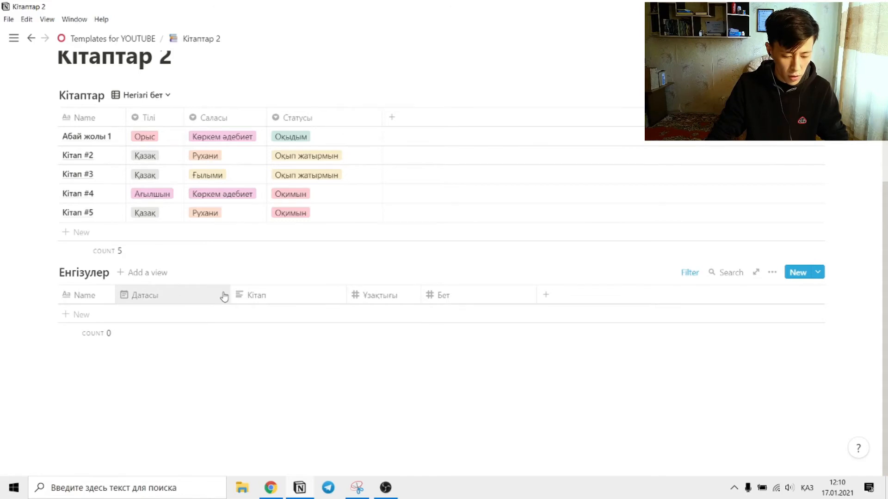
Step: Narrow the Датасы, Кітап and Бет columns of the Енгізулер table to fit their headings
left_click_drag(224, 296, 173, 306)
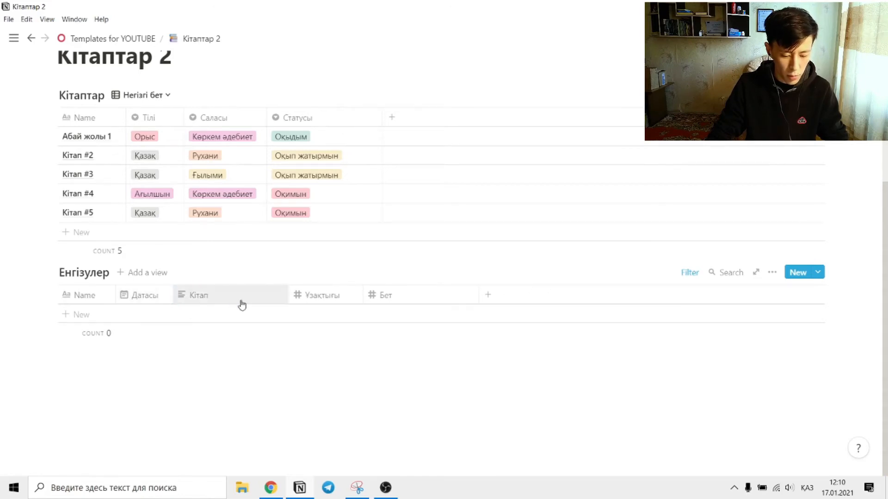
left_click_drag(287, 298, 226, 301)
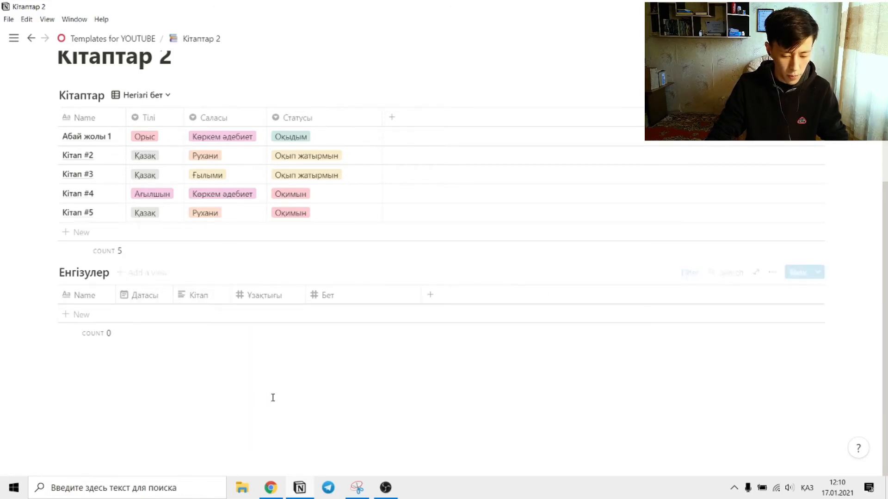
left_click_drag(419, 296, 381, 301)
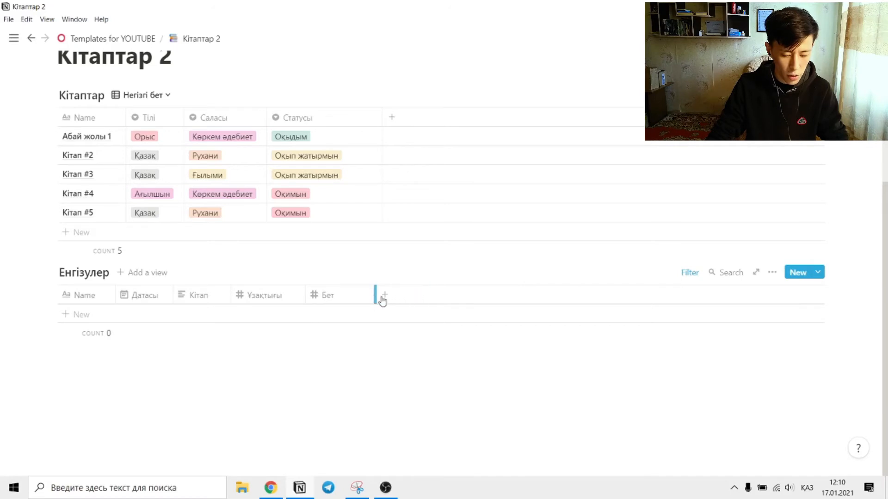
Step: Add a Text column named "Комент" after the Бет column in the Енгізулер table
left_click(383, 298)
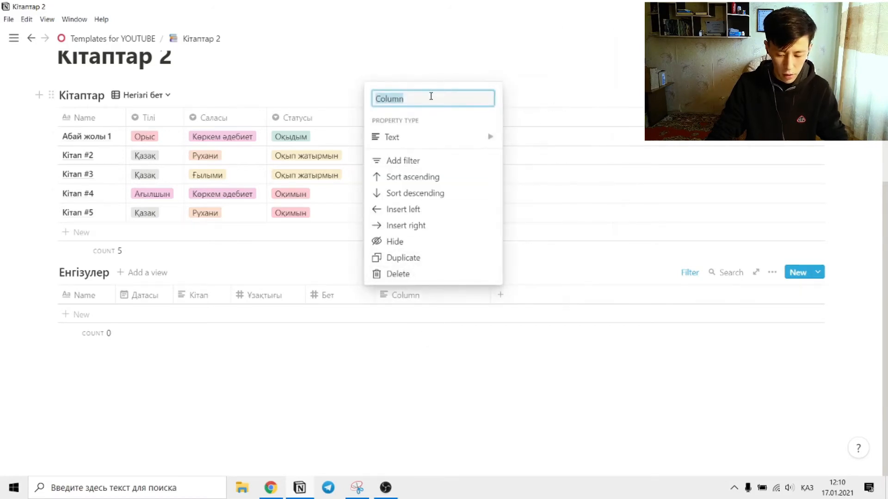
type("Ко")
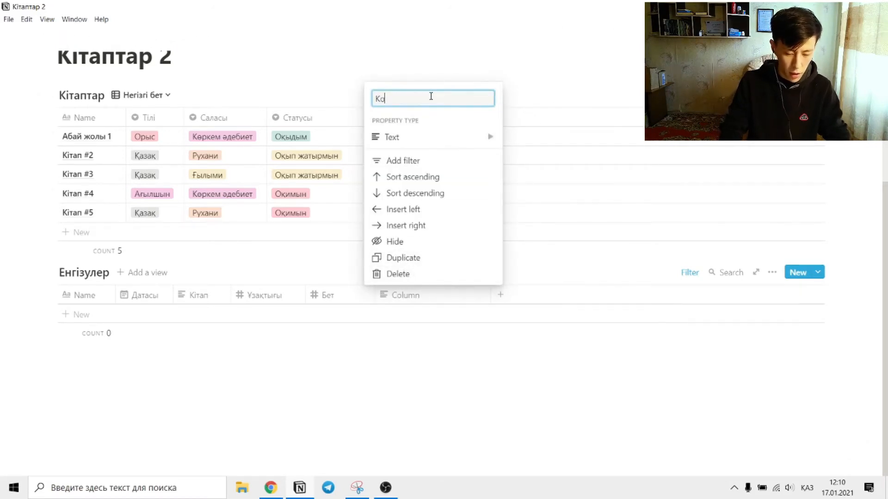
type("мент")
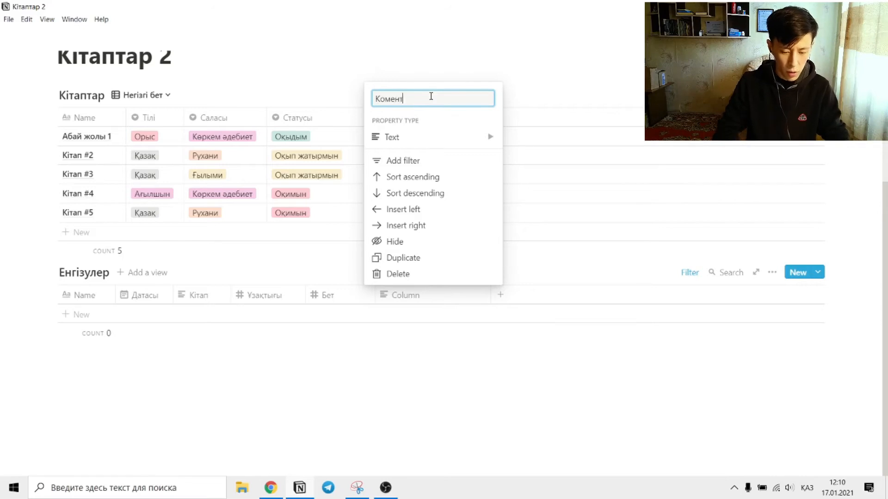
left_click(476, 372)
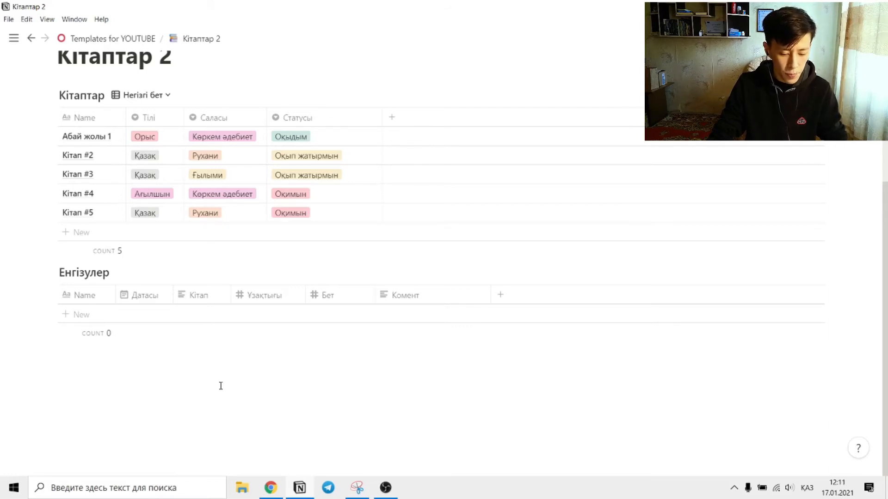
Step: Convert the Кітап column of the Енгізулер table to a Relation linked to the Кітаптар database on the Кітаптар 2 page
left_click(191, 300)
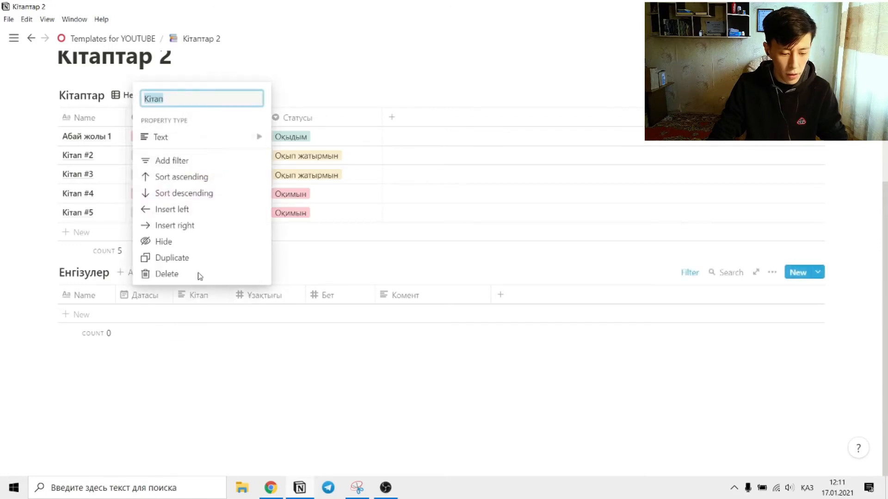
mouse_move(258, 139)
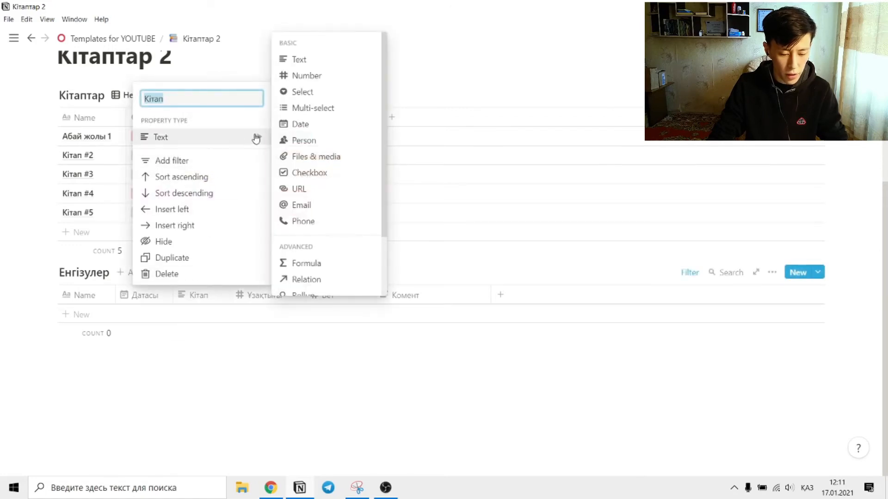
left_click(306, 280)
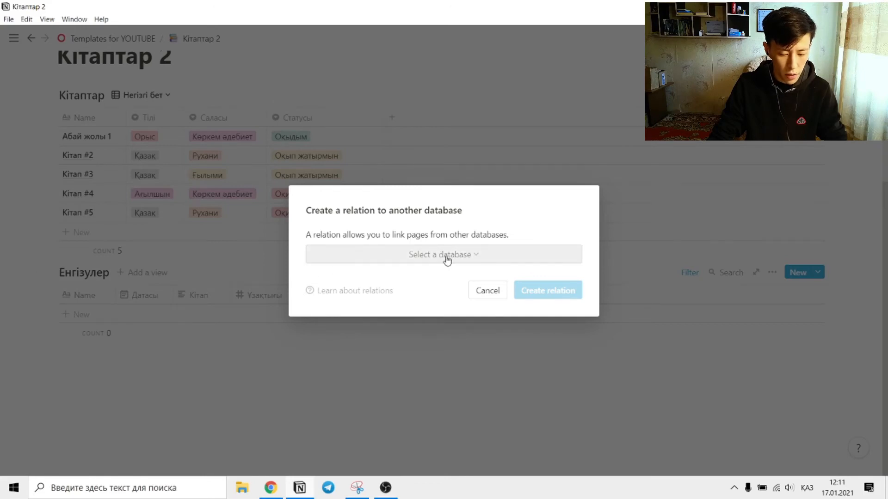
left_click(447, 260)
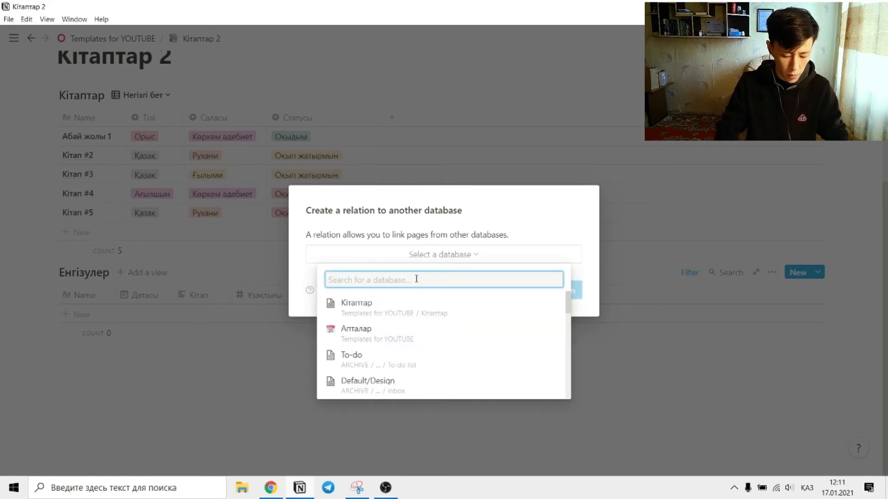
type("кітаптар")
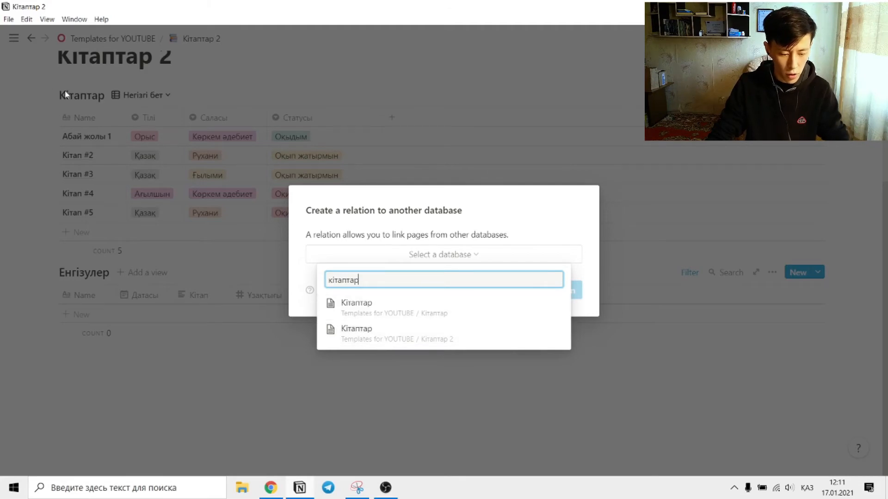
left_click(383, 339)
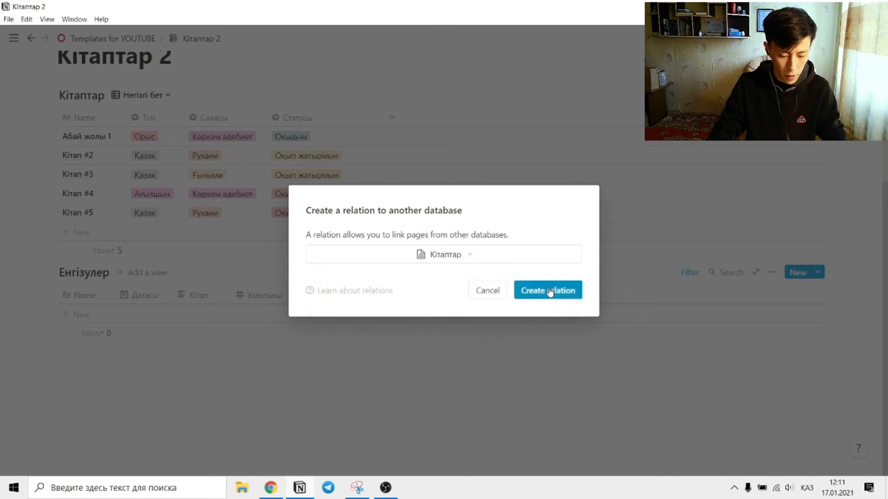
left_click(549, 291)
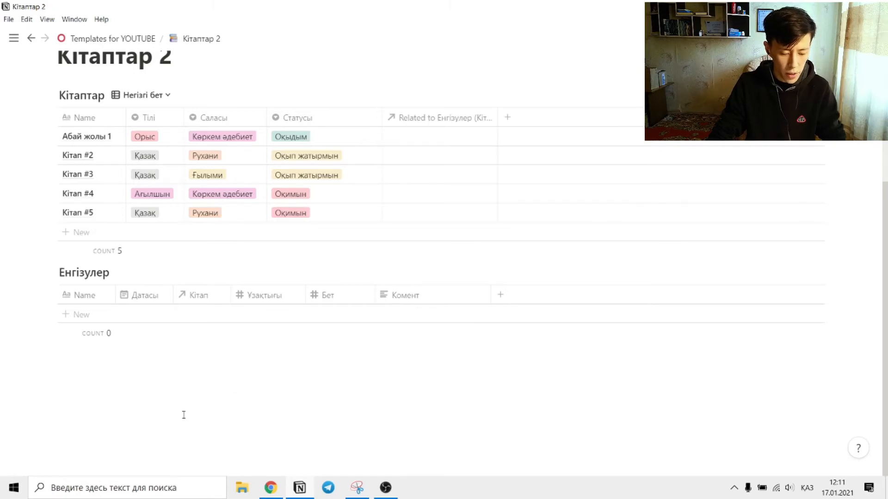
Step: Add an entry named "-" to the Енгізулер table and set its Датасы to Jan 11, 2021
left_click(67, 317)
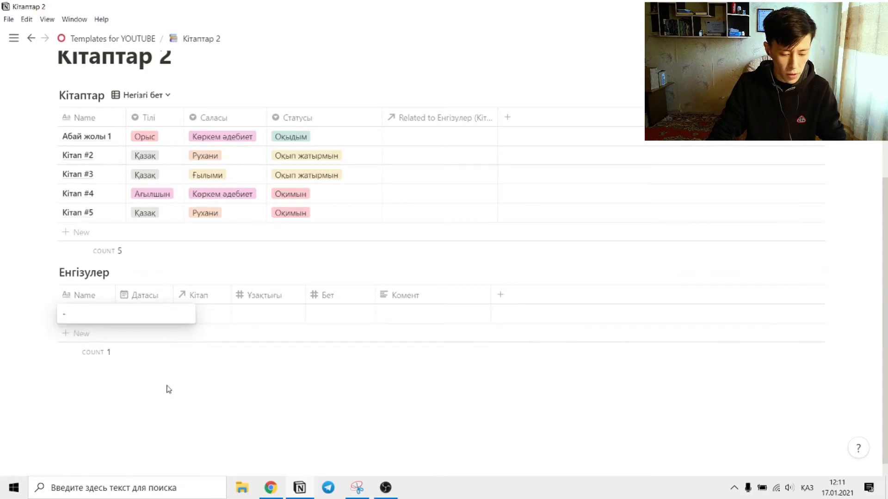
key("Escape")
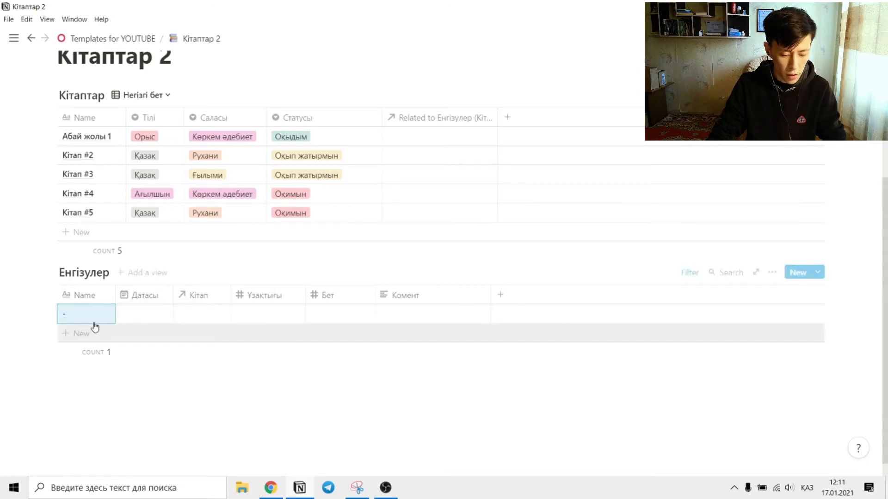
left_click(140, 317)
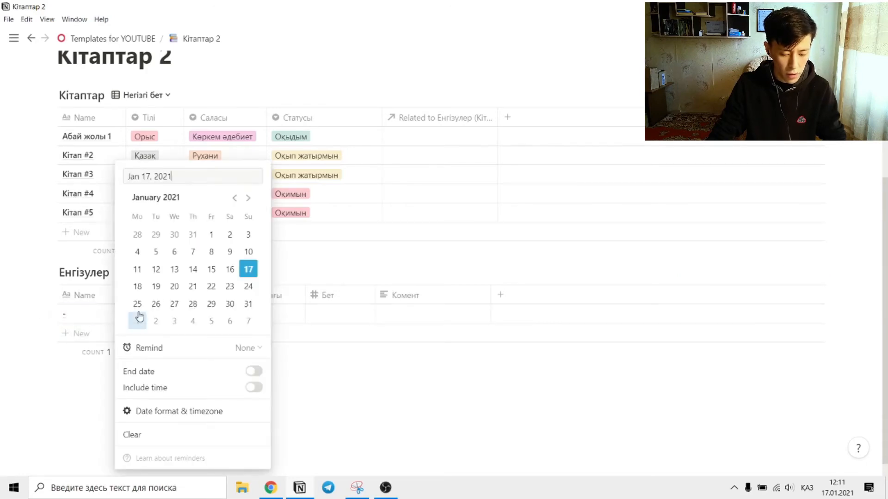
left_click(138, 270)
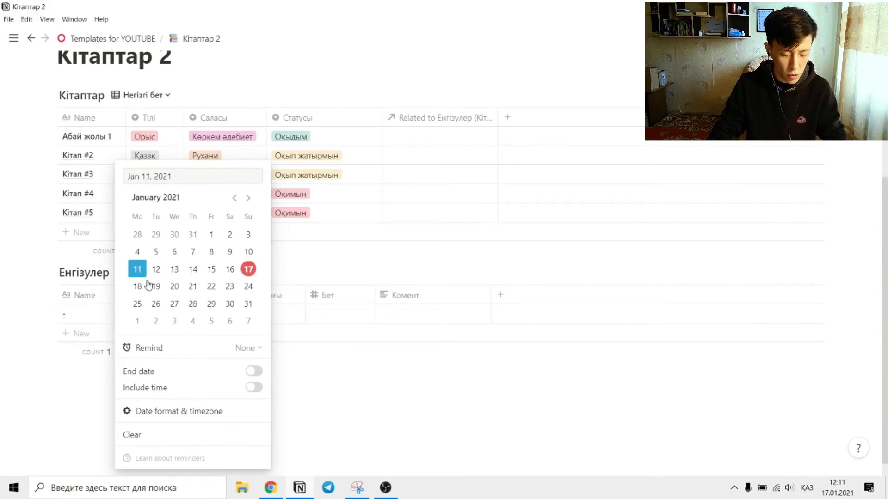
left_click(294, 370)
Step: Link the Jan 11 entry to the book Абай жолы 1 and widen the Кітап column to fit the title on one line
left_click(196, 314)
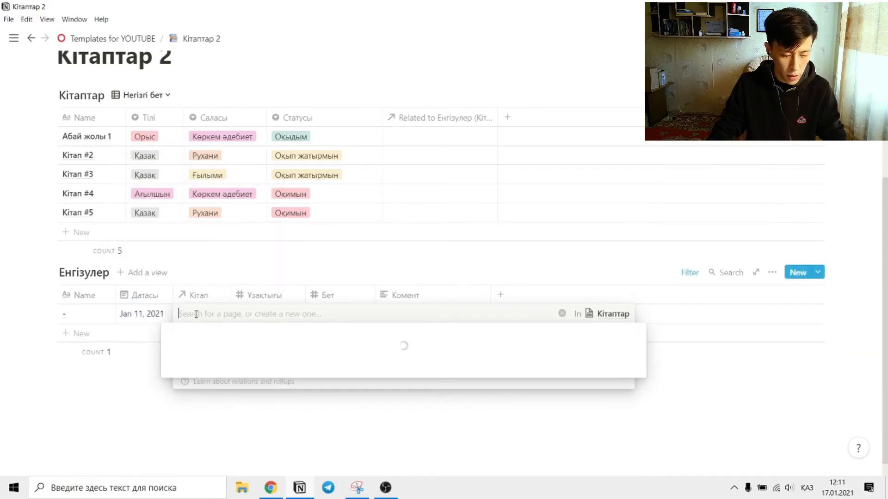
left_click(217, 350)
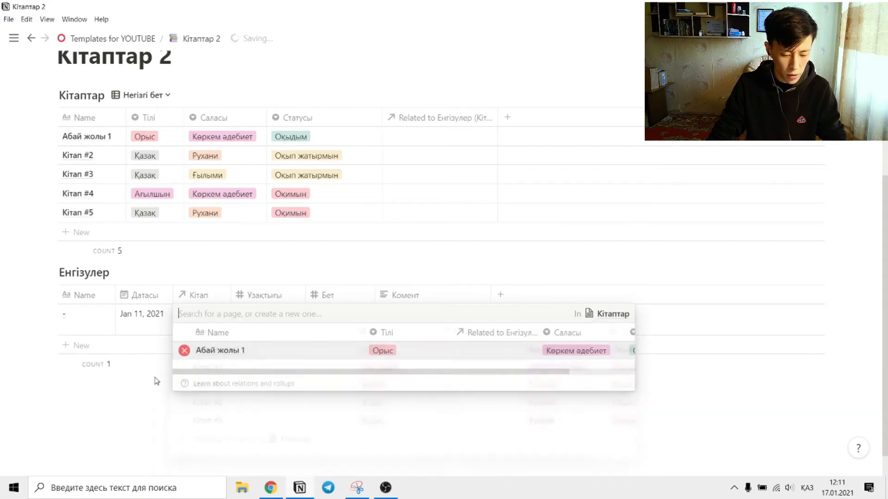
left_click(156, 421)
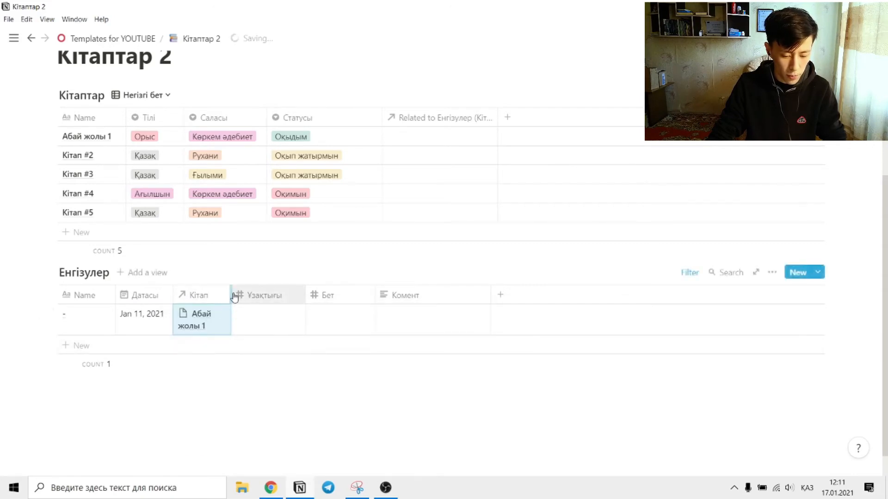
left_click_drag(230, 294, 262, 301)
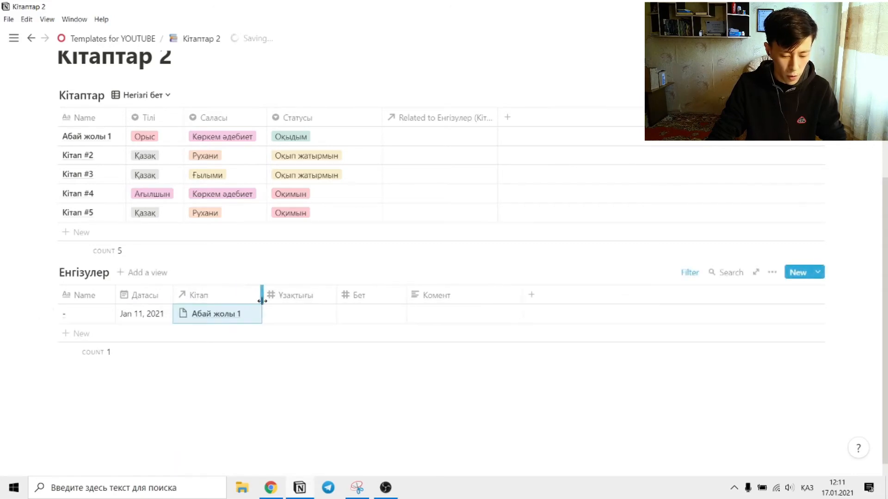
Step: Set the Jan 11 entry's Ұзақтығы to 30 and its Бет to 15
left_click(297, 315)
type("30")
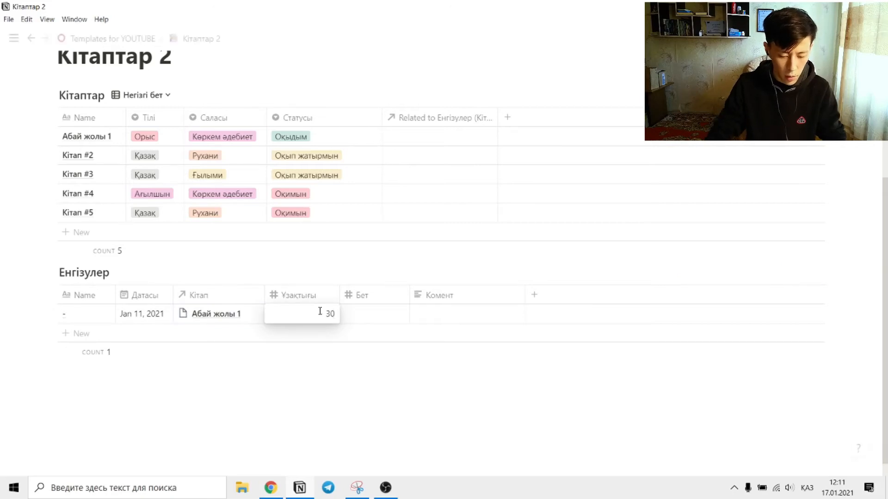
key("Return")
left_click(377, 316)
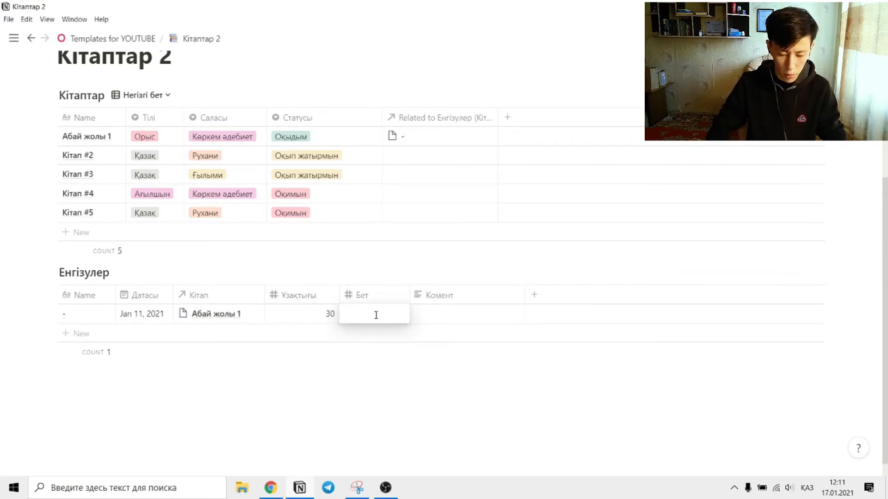
type("15")
key("Return")
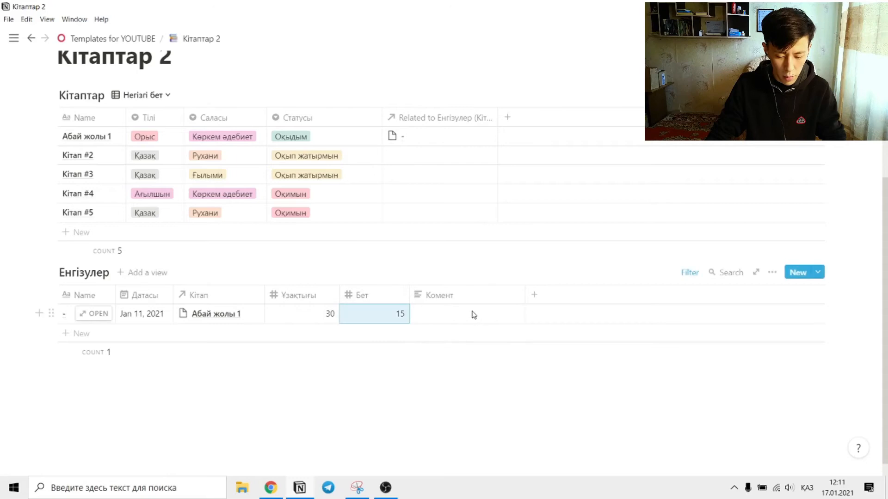
Step: Enter "Ерболдың жаңа мінезін көрдім" as the Jan 11 entry's Комент and widen the Комент and Датасы columns
left_click(472, 316)
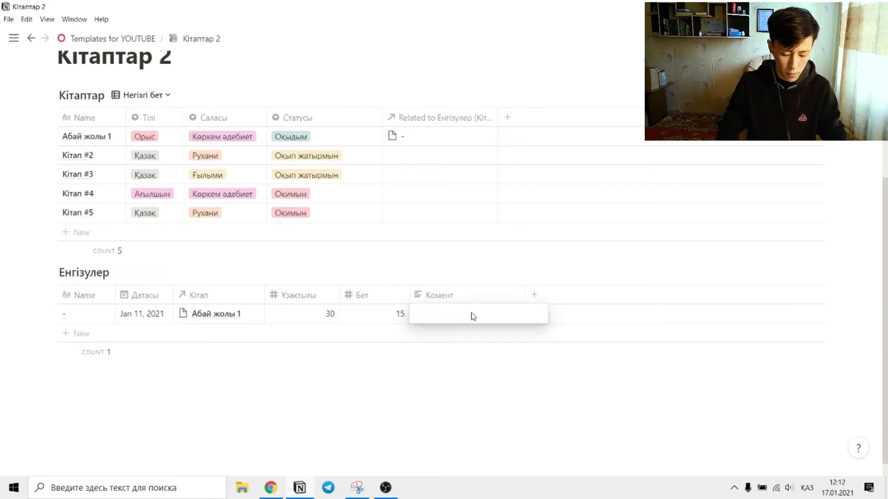
type("Ерболдың жаңа")
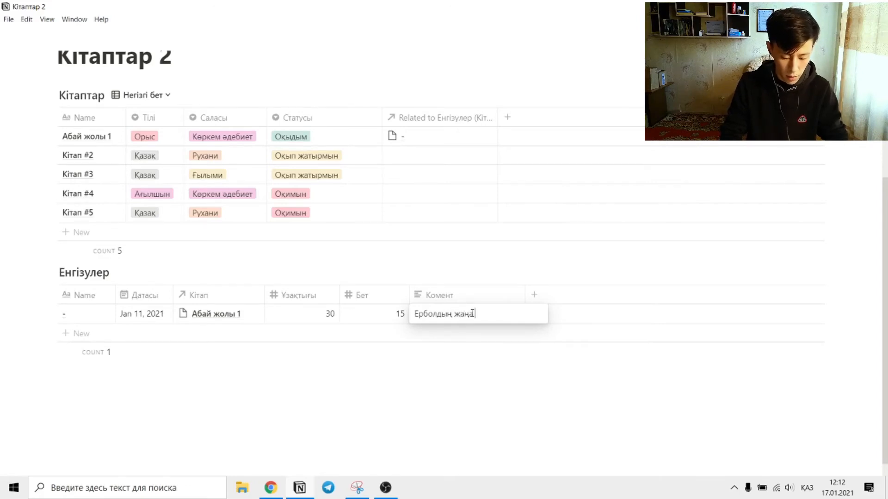
type("мінезін к")
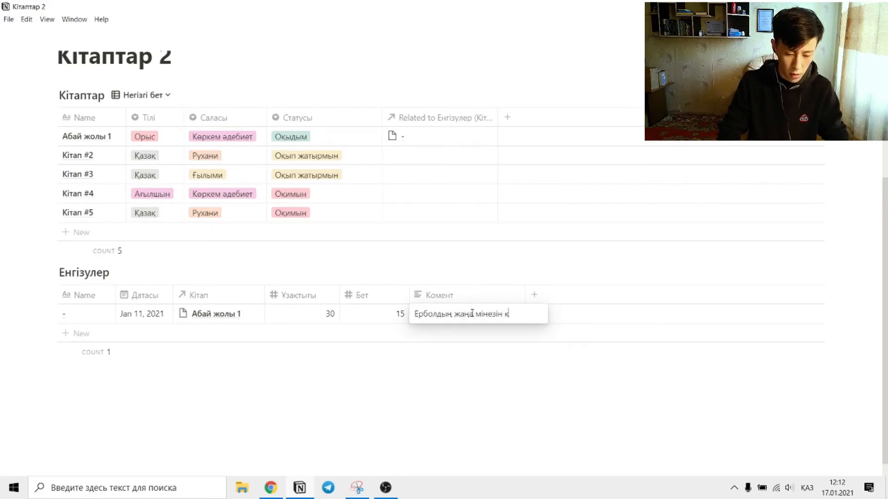
type("өрдім")
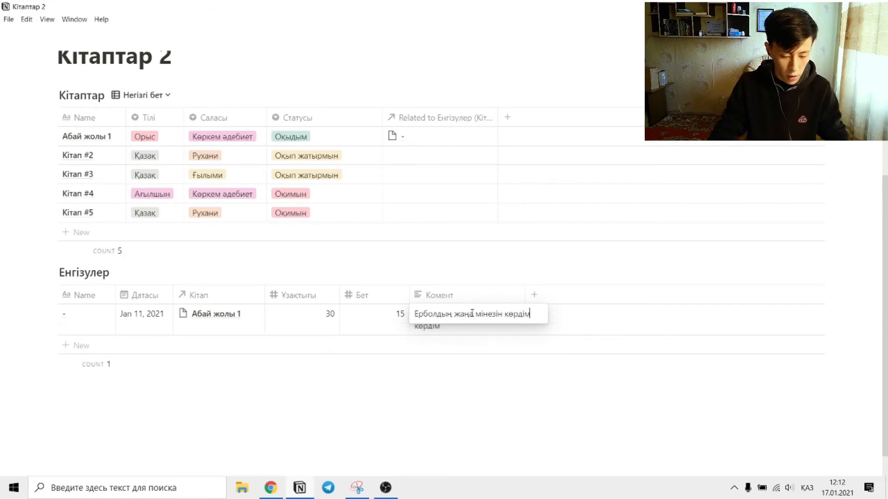
key("Escape")
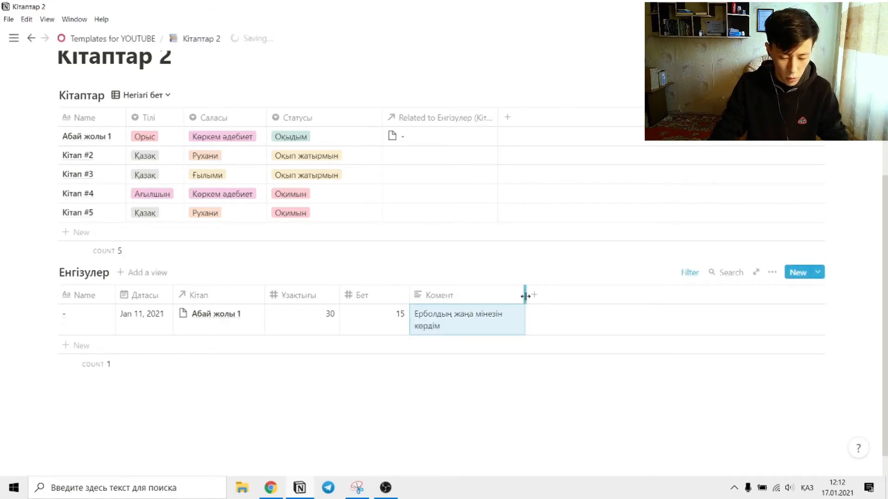
left_click_drag(525, 295, 543, 299)
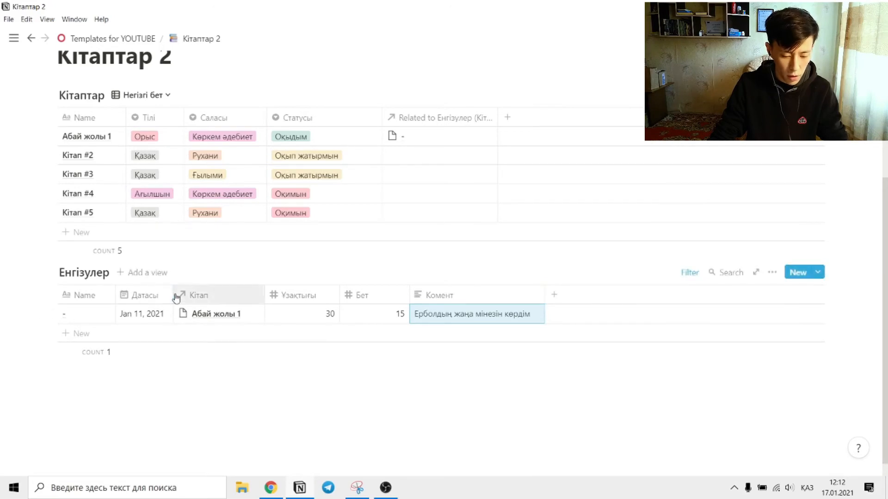
left_click_drag(174, 294, 206, 294)
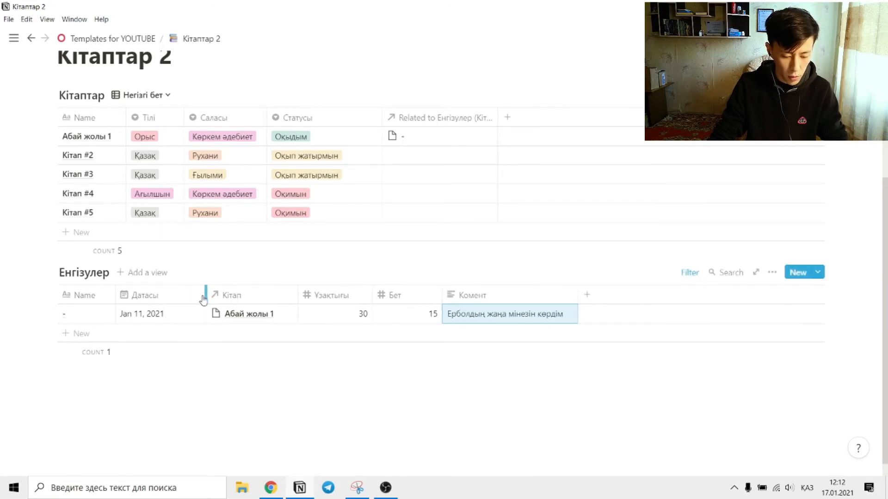
Step: Try the option to include a time in the Jan 11 entry's date
left_click(175, 318)
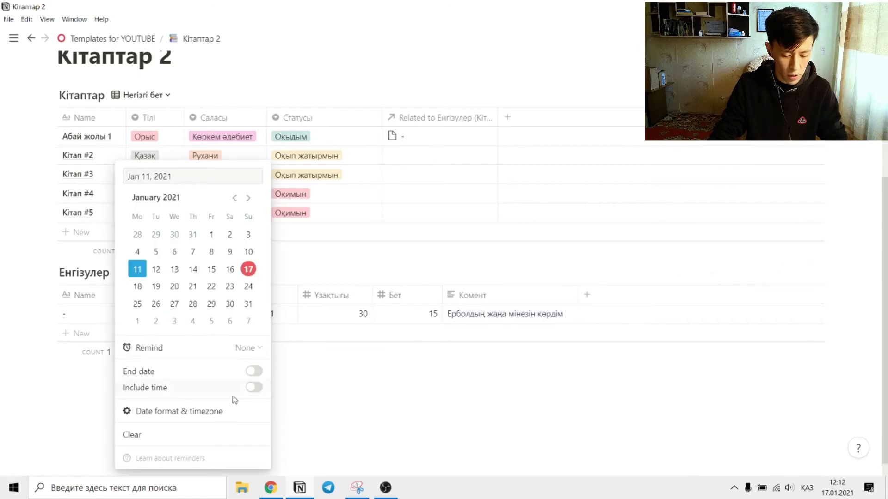
left_click(253, 388)
left_click(254, 388)
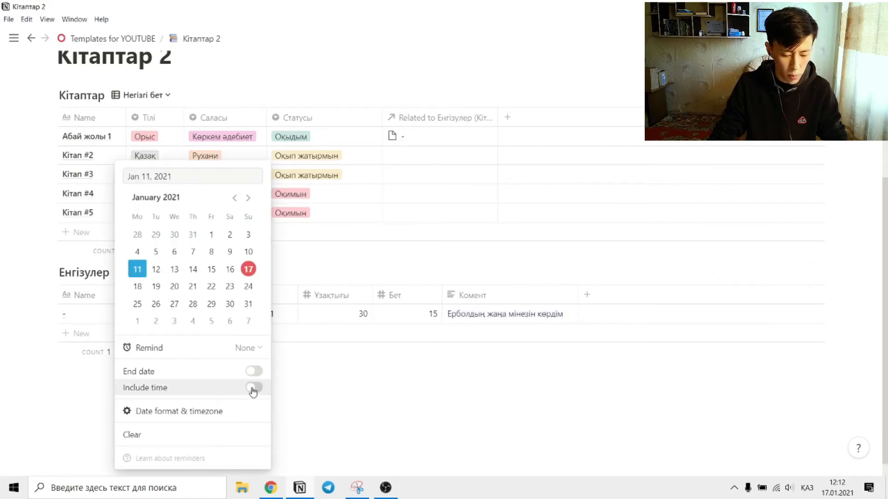
left_click(329, 411)
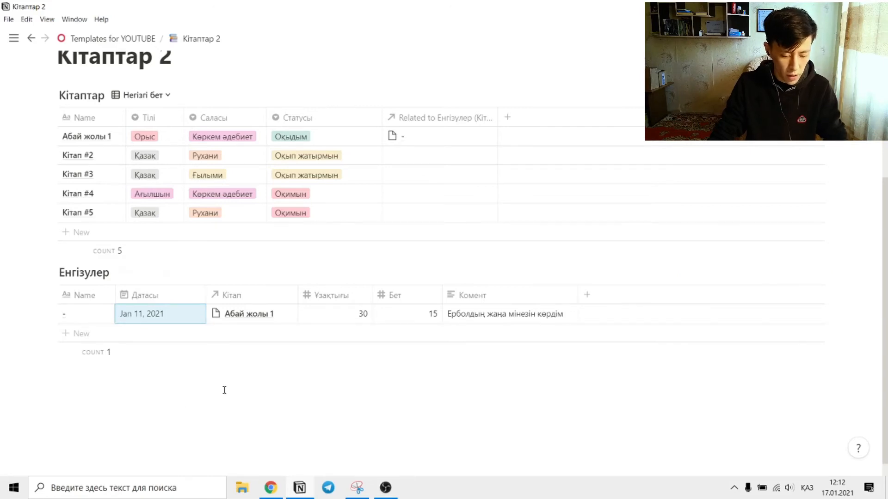
Step: Add a second Енгізулер entry named "-" dated Jan 12, 2021 and link it to Кітап #2
scroll(225, 391, "down", 1)
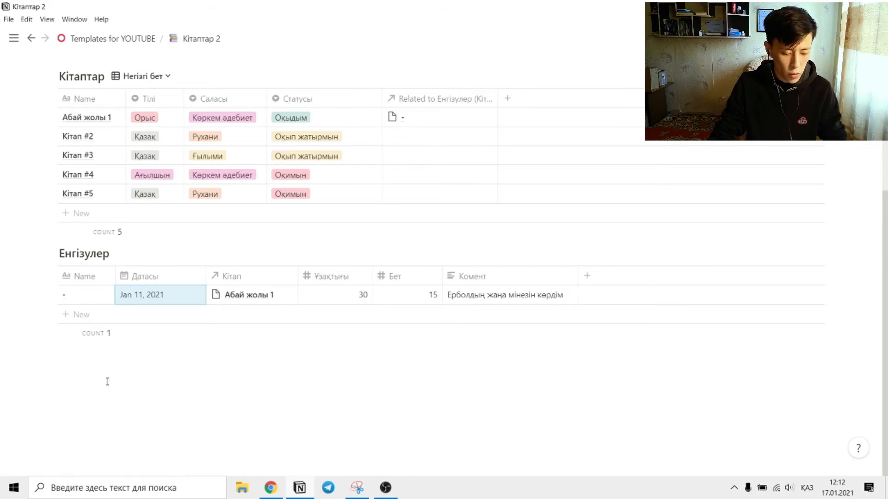
left_click(65, 314)
left_click(239, 310)
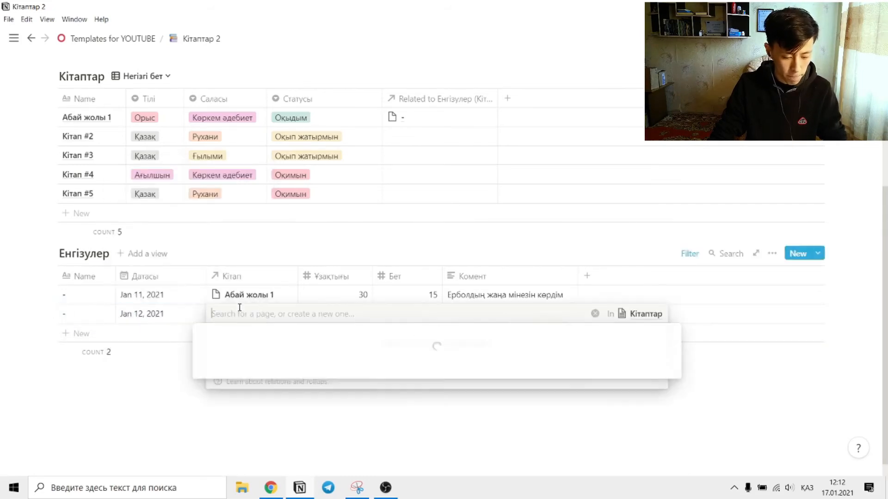
left_click(240, 347)
Step: Fill in the Jan 12 entry with Ұзақтығы 15, Бет 10 and the comment "Ұнады"
left_click(334, 313)
type("15")
key("Return")
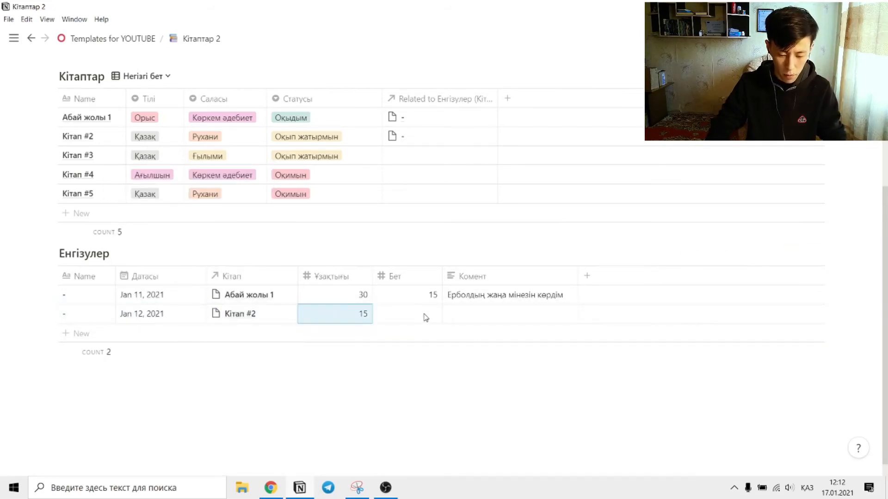
left_click(425, 317)
type("10")
left_click(493, 315)
type("Ұнады")
Step: Add a third Енгізулер entry named "-" dated Jan 13, 2021 and link it to Кітап #2
left_click(65, 333)
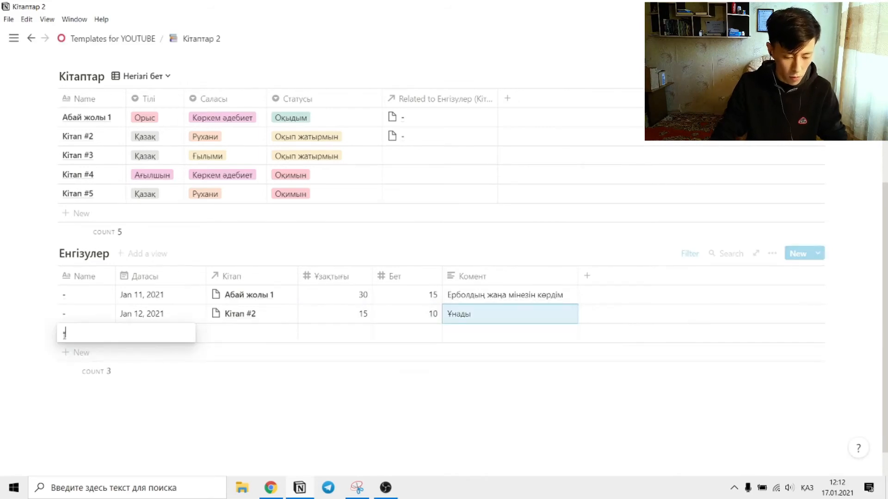
left_click(148, 333)
left_click(175, 141)
left_click(240, 333)
left_click(248, 279)
left_click(182, 432)
Step: Fill in the Jan 13 entry with Ұзақтығы 20, Бет 25 and the comment "Қызықсыз"
left_click(335, 333)
type("20")
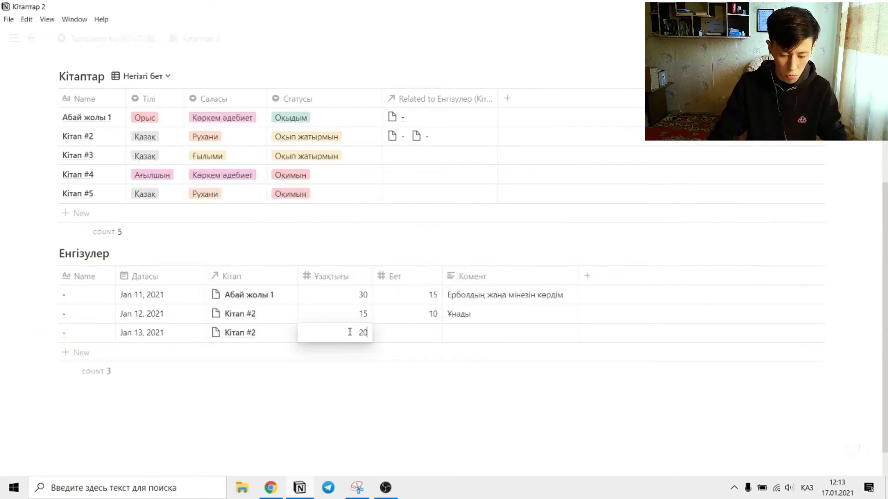
left_click(412, 332)
type("25")
left_click(501, 334)
type("Қызықсыз")
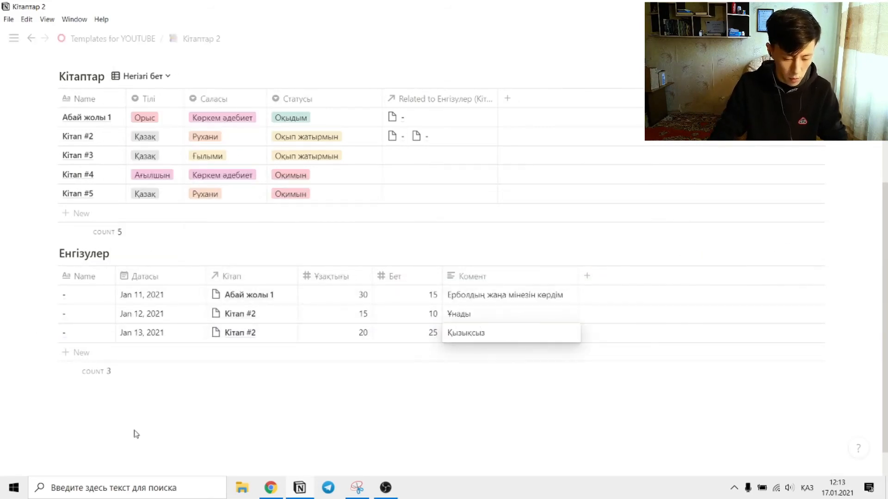
Step: Add a fourth Енгізулер entry named "-" dated Jan 14, 2021 and link it to Абай жолы 1
left_click(78, 352)
left_click(158, 352)
left_click(220, 159)
left_click(258, 417)
left_click(240, 351)
left_click(245, 279)
left_click(277, 440)
Step: Fill in the Jan 14 entry with Ұзақтығы 45, Бет 30 and the comment "Құнанбайдың мінезі жұмсарды"
left_click(344, 351)
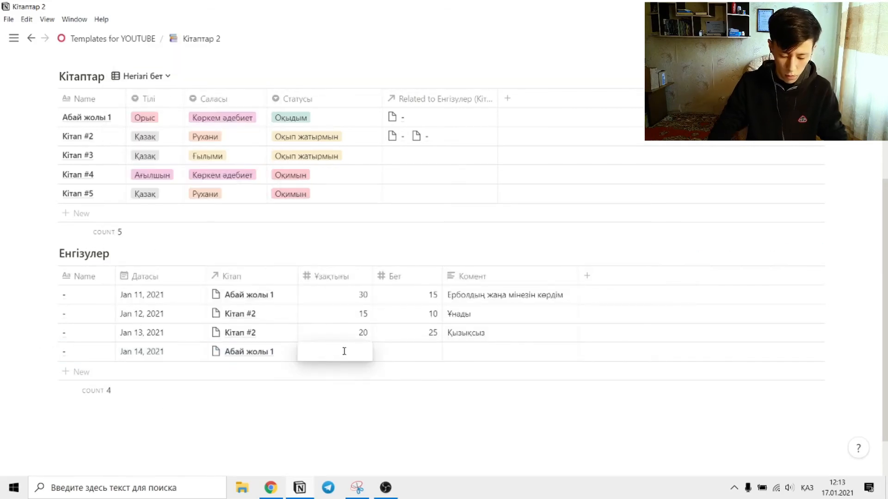
type("45")
left_click(422, 352)
type("30")
left_click(499, 353)
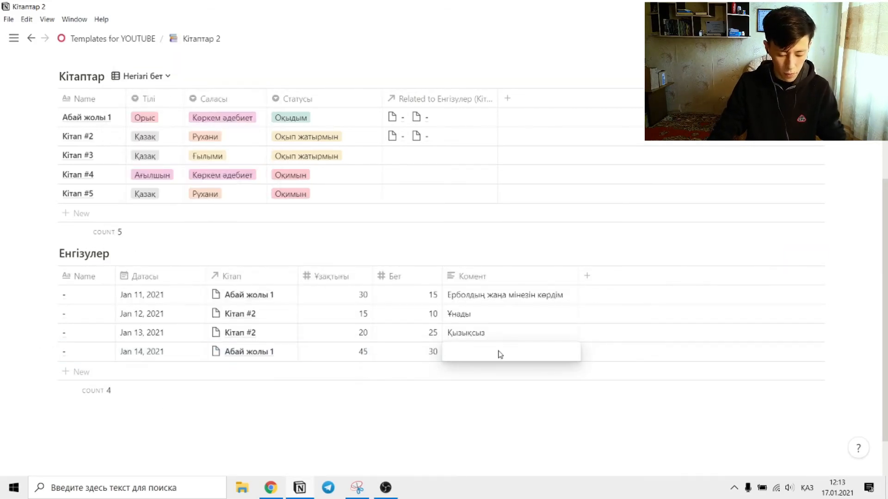
type("Құнанбайдың мінезі жұ")
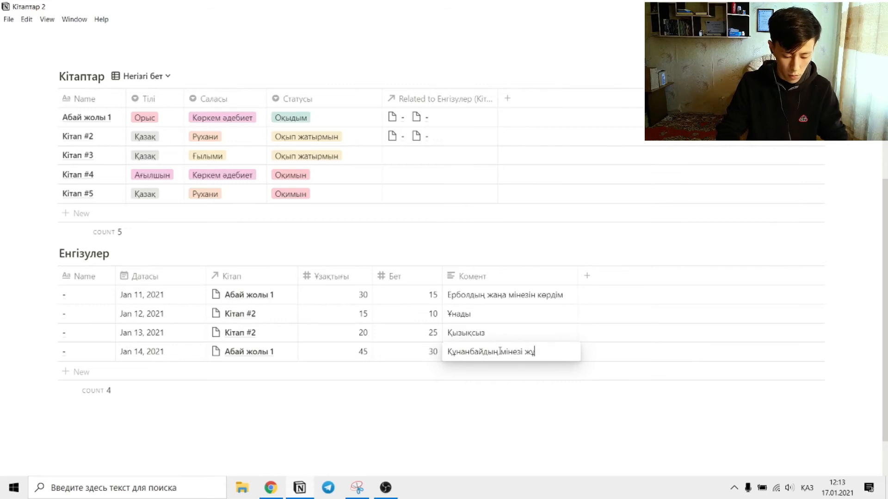
type("мсарды")
Step: Add a fifth Енгізулер entry named "-" dated Jan 15, 2021 and link it to Кітап #2
left_click(79, 371)
left_click(139, 371)
left_click(210, 179)
left_click(241, 371)
left_click(190, 432)
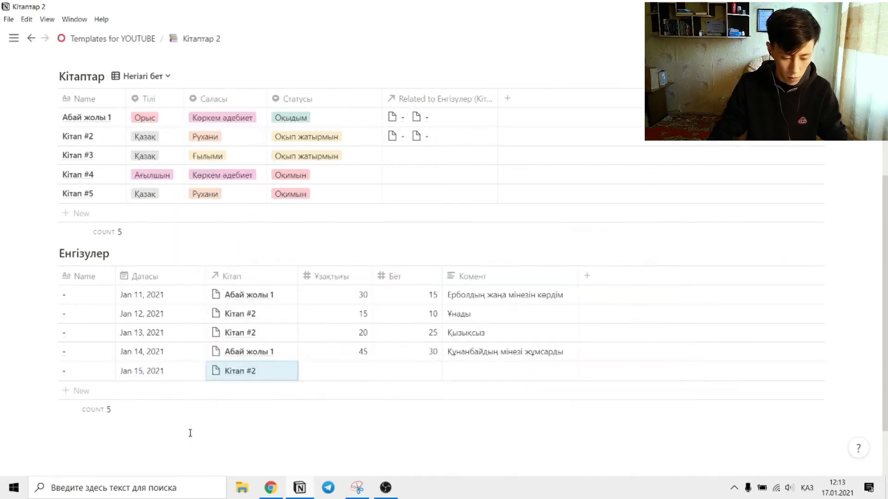
Step: Fill in the Jan 15 entry with Ұзақтығы 5, Бет 2 and the comment "Ұйқы кезінде ми белсенді анализ жүргізеді", widening the Комент column to fit
left_click(329, 370)
type("5")
left_click(424, 371)
type("2")
left_click(506, 371)
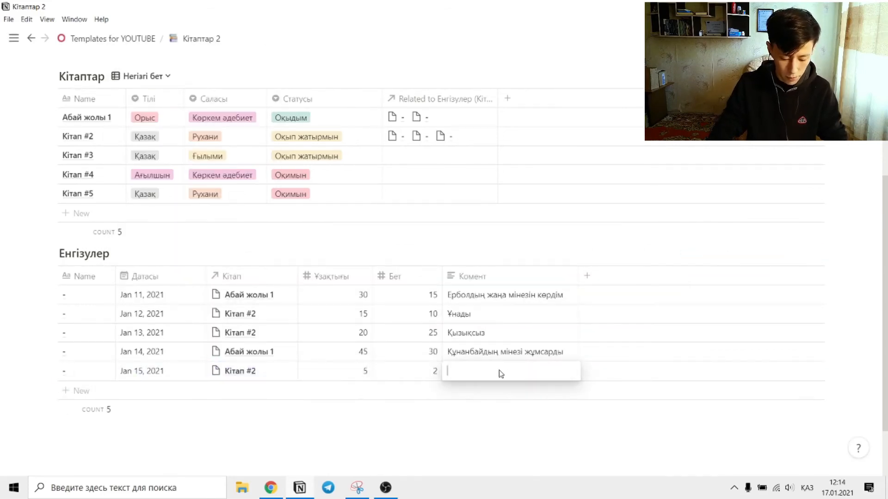
type("Ұйқы кезінде ми белсен")
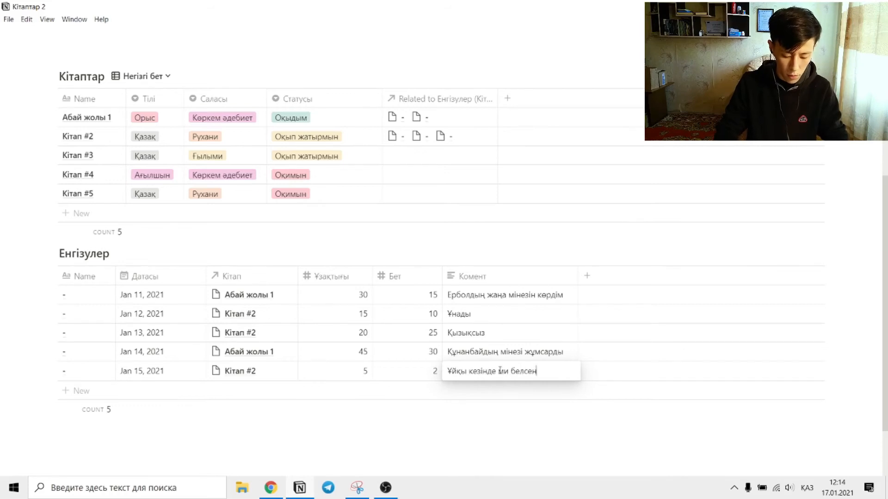
type("ді анализ жүргізеді")
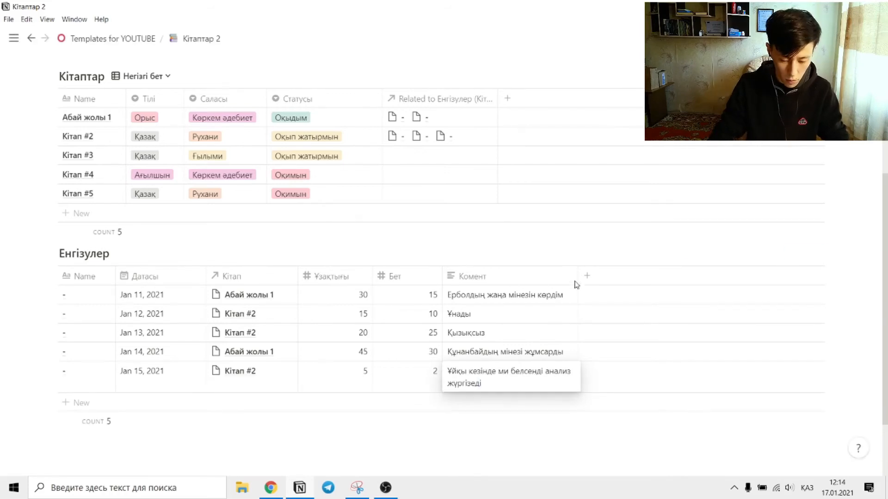
key("Escape")
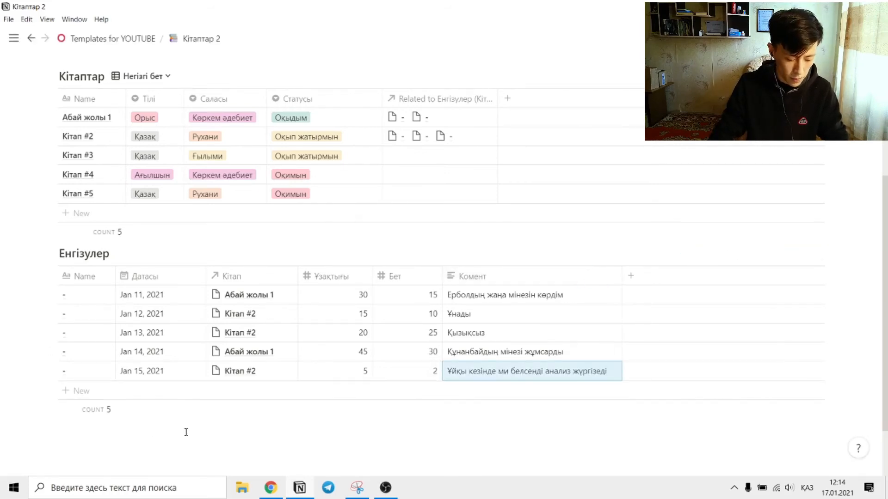
left_click(163, 434)
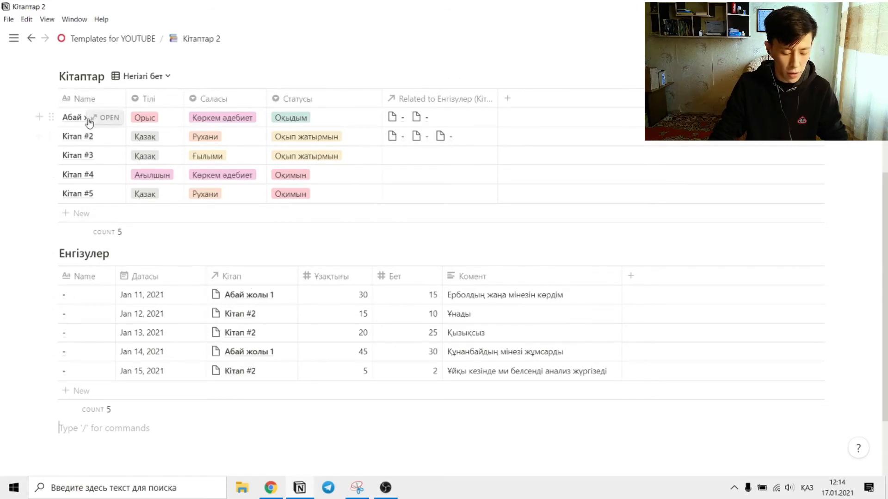
Step: Rename the relation column in the Кітаптар table to Енгізулер
scroll(88, 174, "up", 3)
scroll(139, 185, "down", 1)
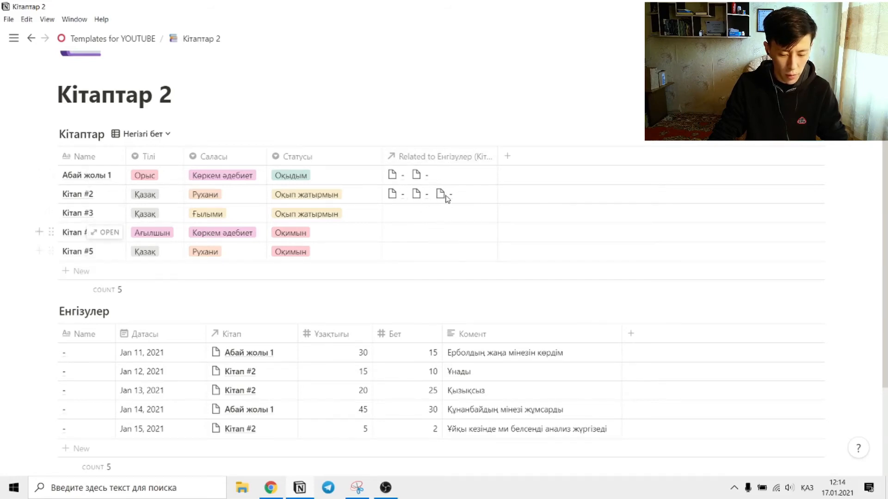
left_click(448, 159)
left_click(468, 182)
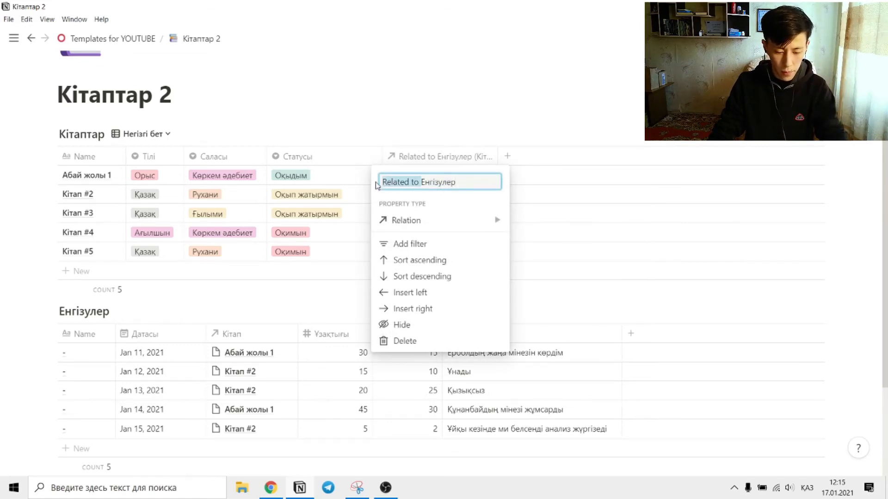
key("BackSpace")
left_click(576, 206)
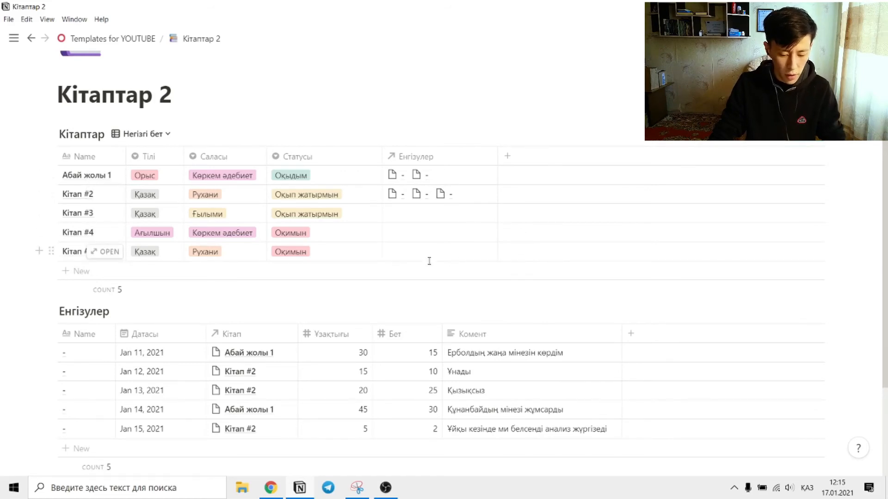
Step: Add a new column to the Кітаптар table and make it a Rollup property
scroll(429, 261, "down", 1)
scroll(452, 273, "up", 1)
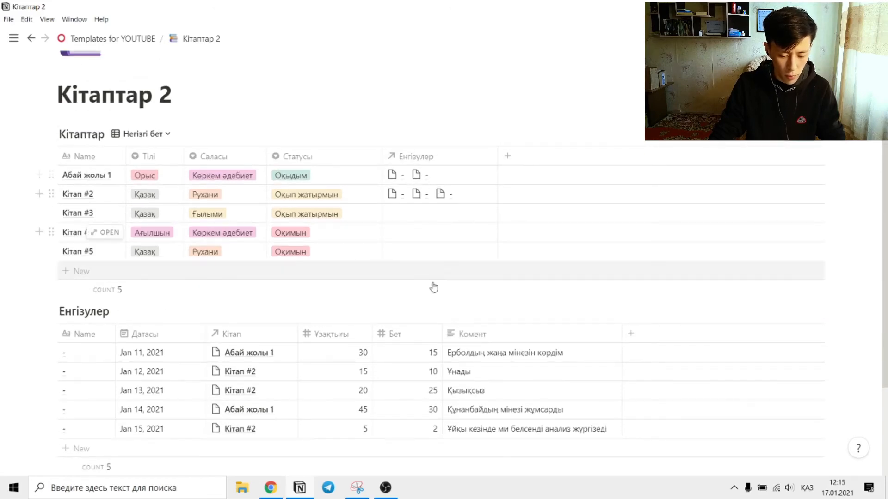
scroll(433, 288, "down", 1)
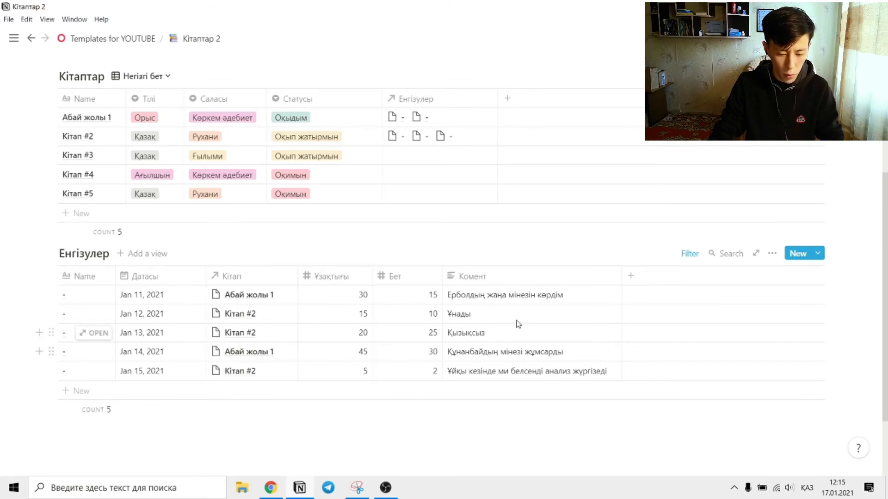
scroll(468, 286, "up", 1)
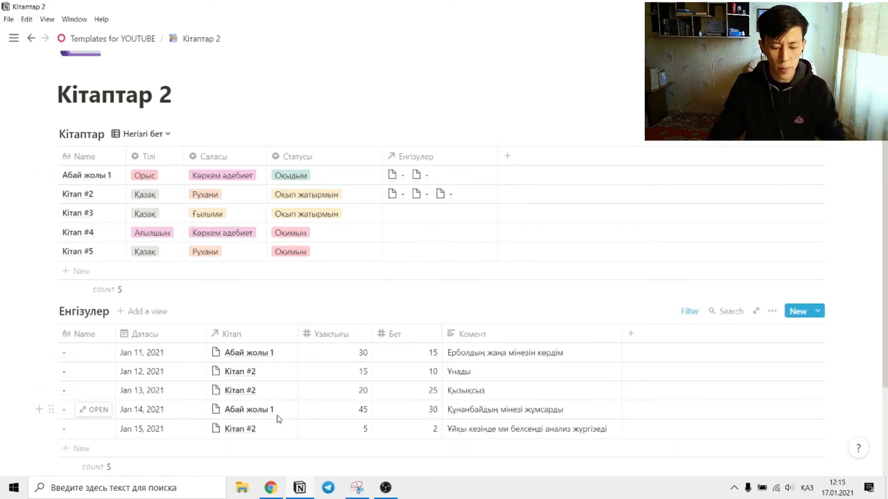
left_click(507, 156)
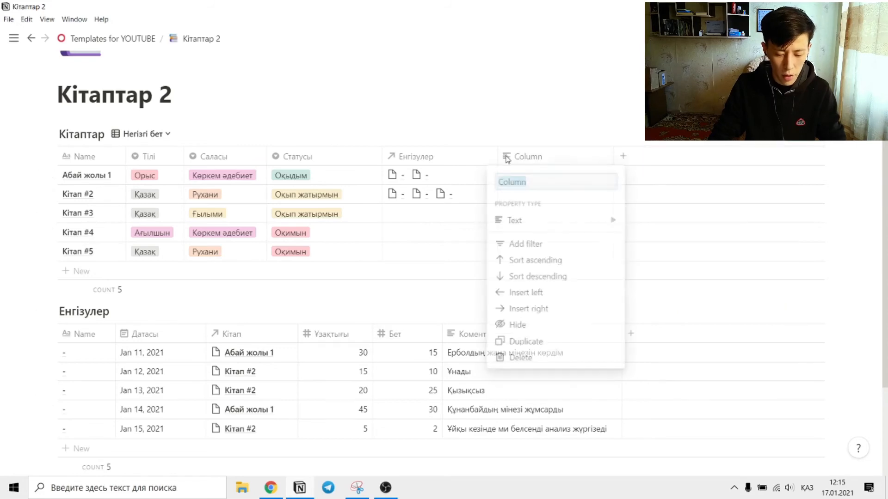
left_click(546, 221)
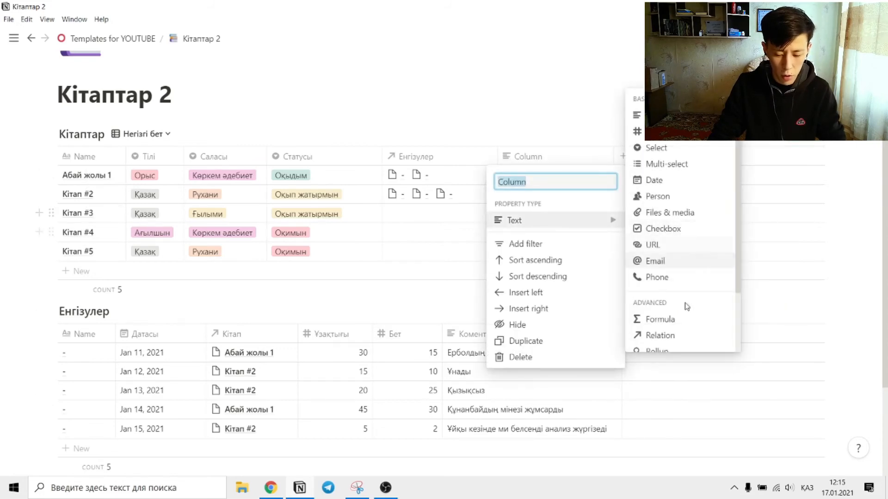
scroll(684, 280, "down", 2)
left_click(683, 279)
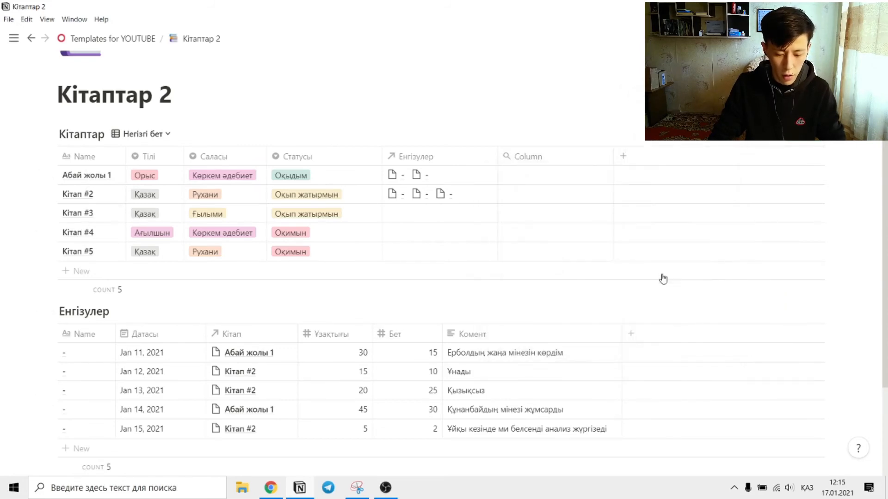
Step: Configure the rollup to use the Енгізулер relation, display the Бет property and calculate its Sum
left_click(526, 179)
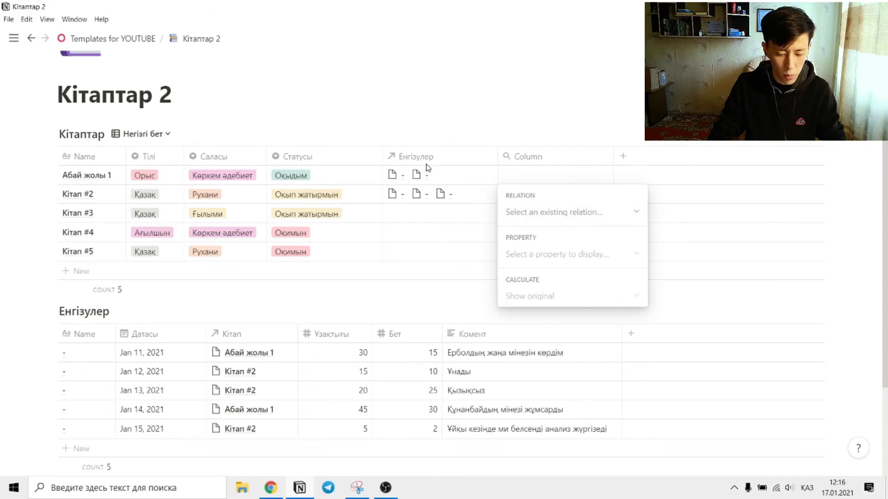
left_click(581, 215)
left_click(548, 261)
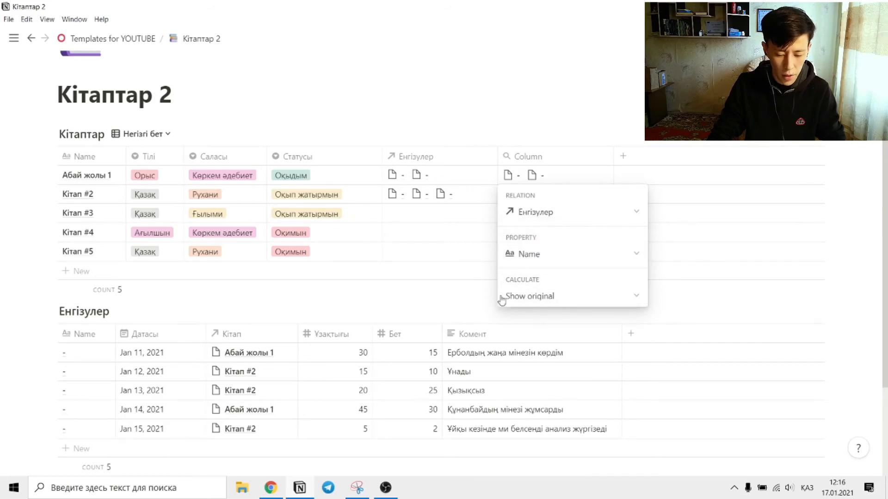
left_click(559, 254)
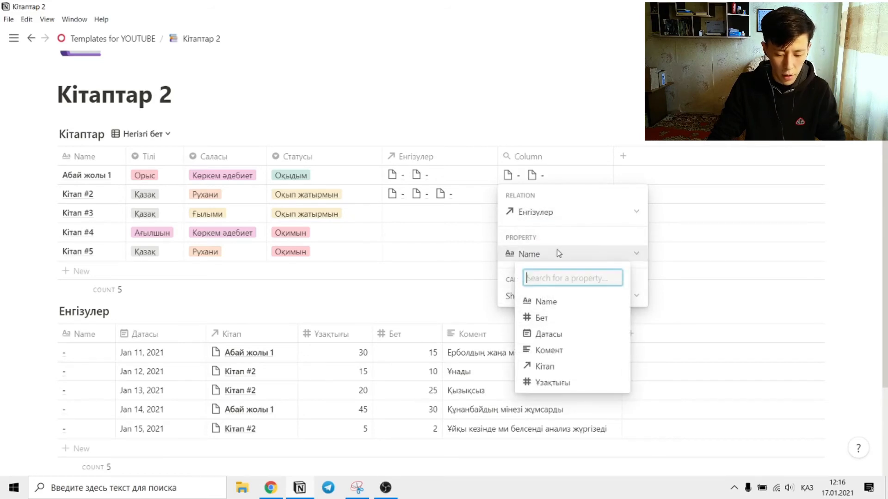
left_click(544, 317)
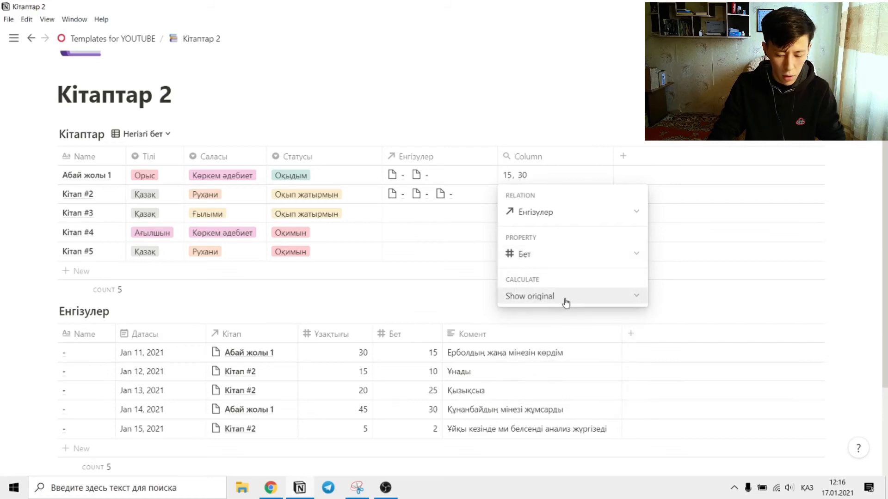
left_click(558, 299)
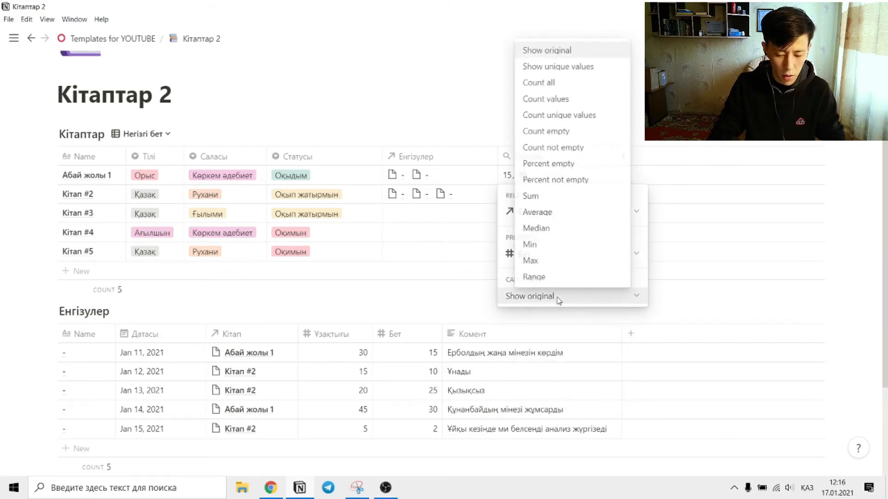
left_click(556, 198)
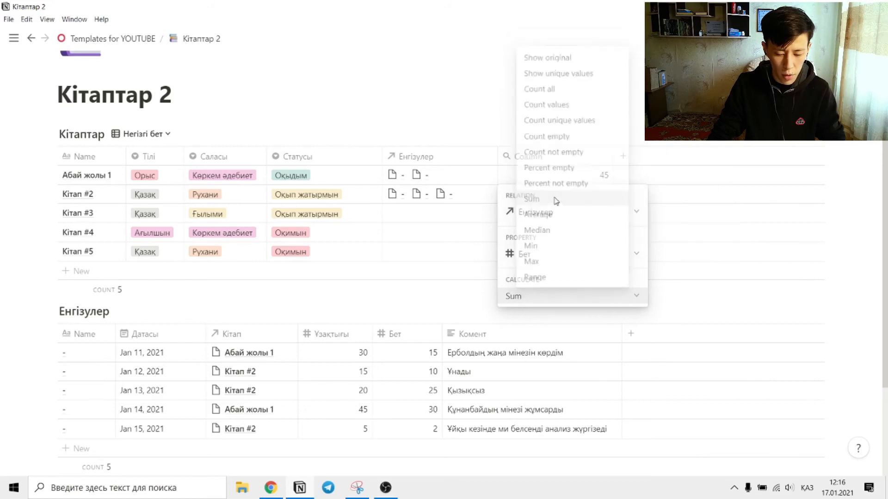
key("Escape")
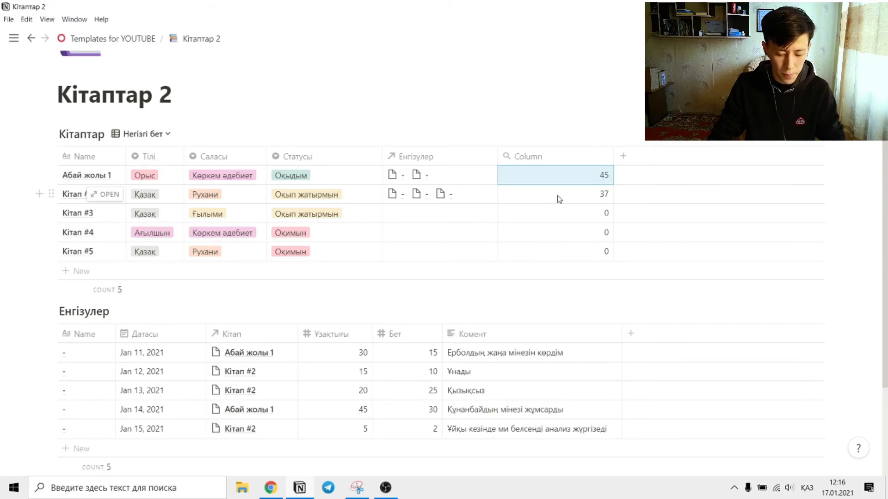
Step: Add a Number column named "Бет саны" to the Кітаптар table and enter 400 for Абай жолы 1
left_click(622, 156)
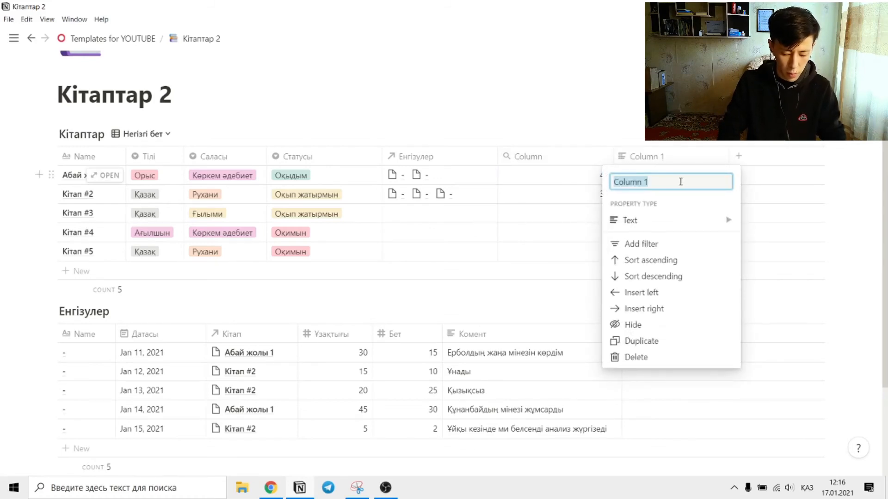
type("Бет саны")
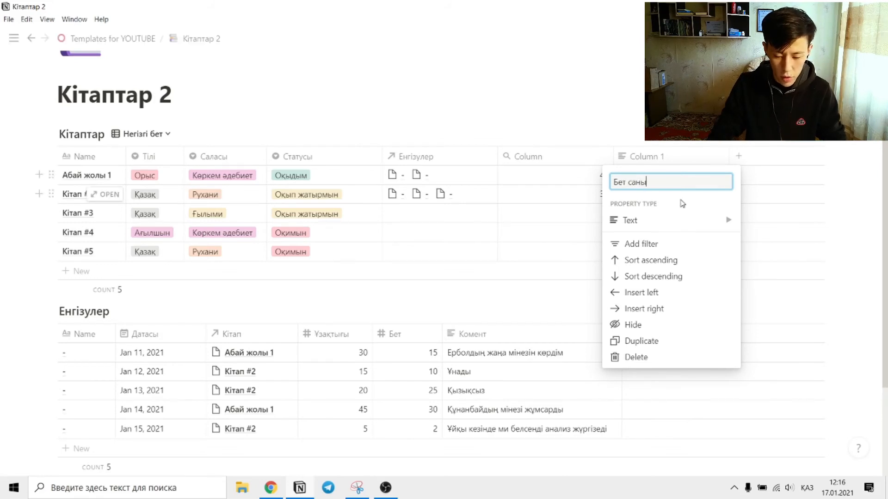
mouse_move(680, 222)
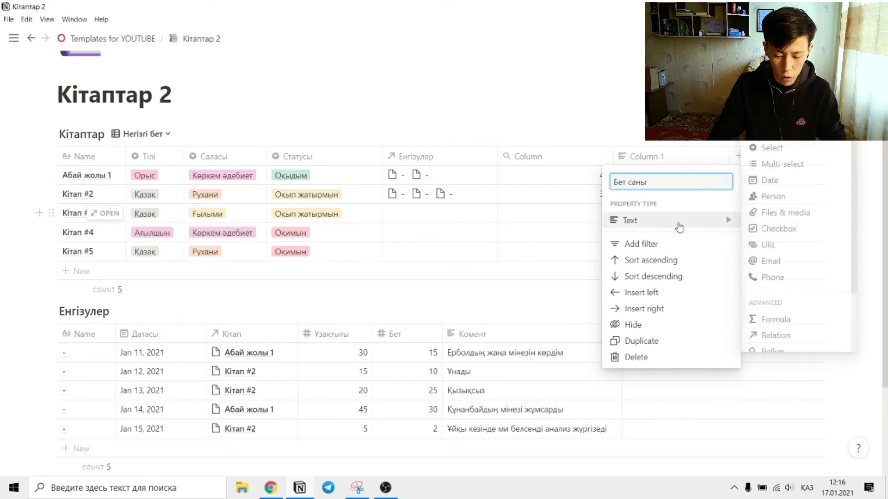
left_click(777, 132)
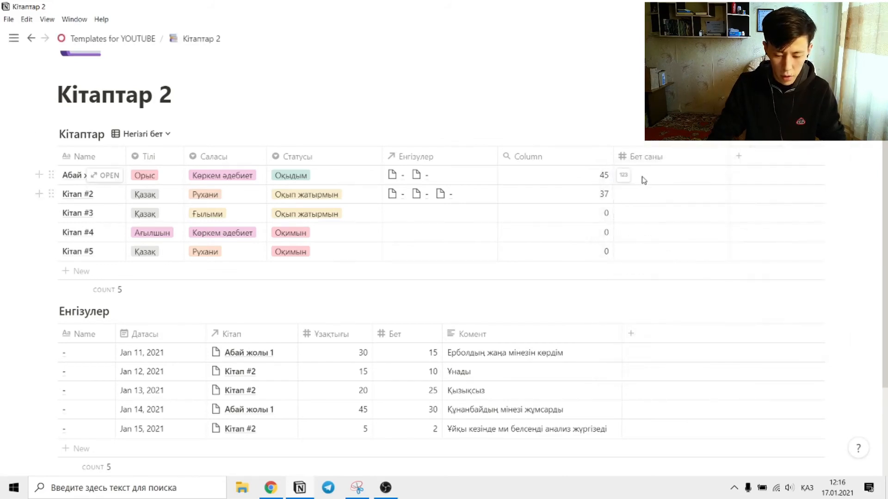
left_click(660, 177)
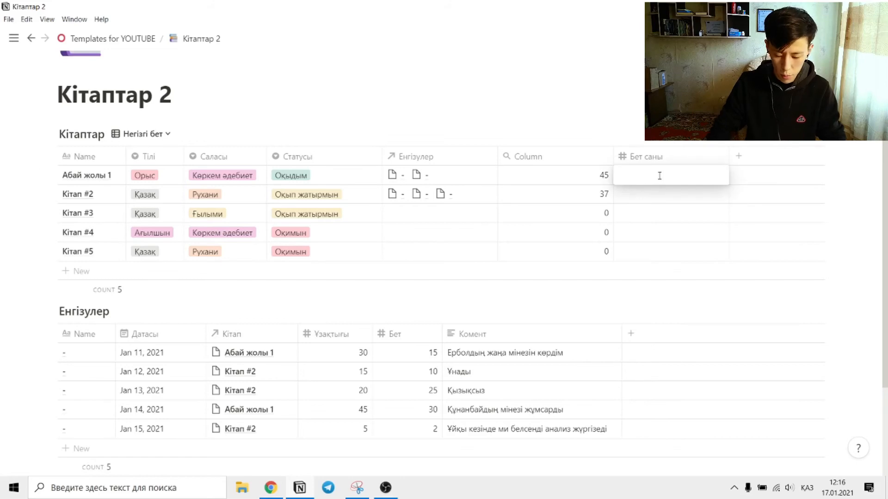
type("400")
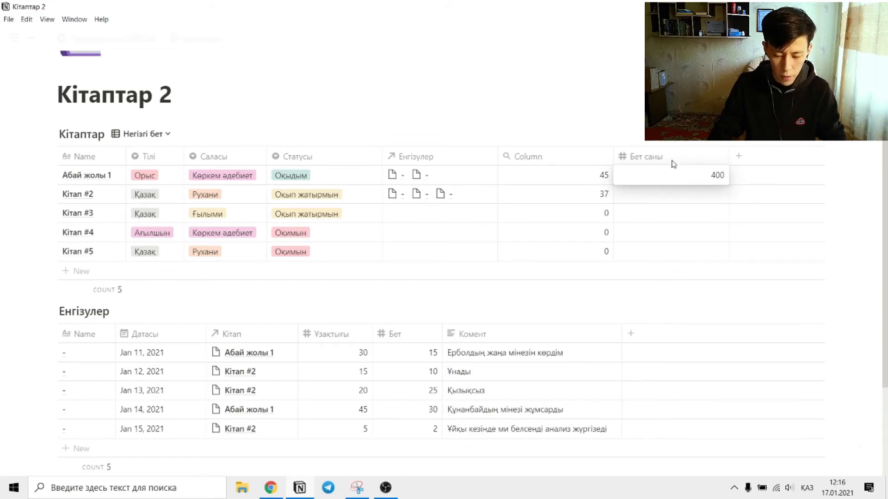
Step: Move the Бет саны column between Статусы and Енгізулер and narrow the rollup column
left_click_drag(673, 164, 440, 156)
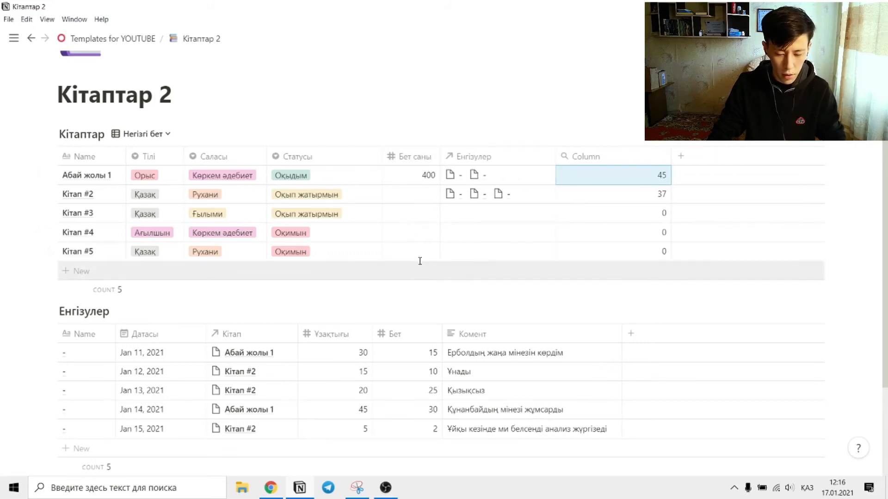
left_click_drag(670, 157, 614, 159)
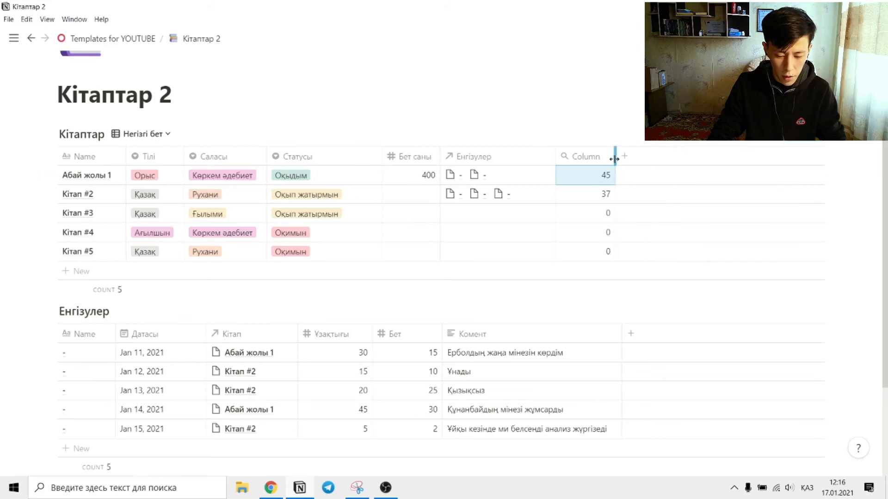
Step: Add a Formula column named "Процент" to the Кітаптар table
left_click(624, 156)
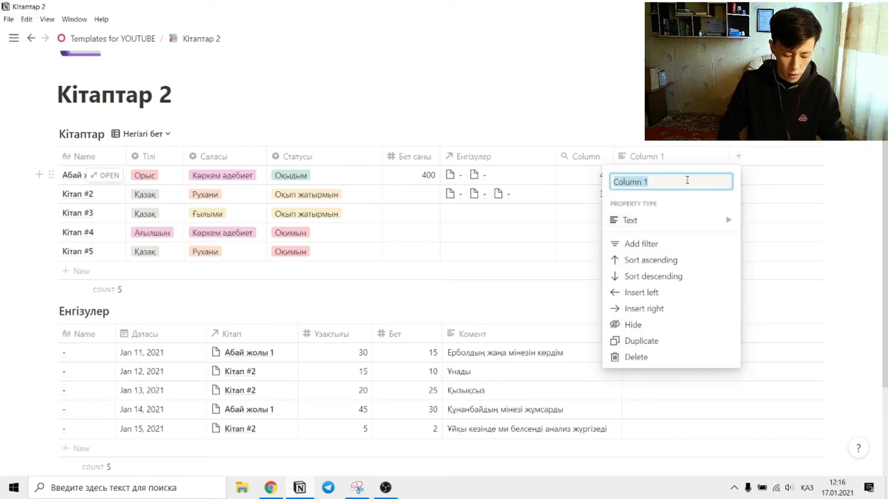
type("Процент")
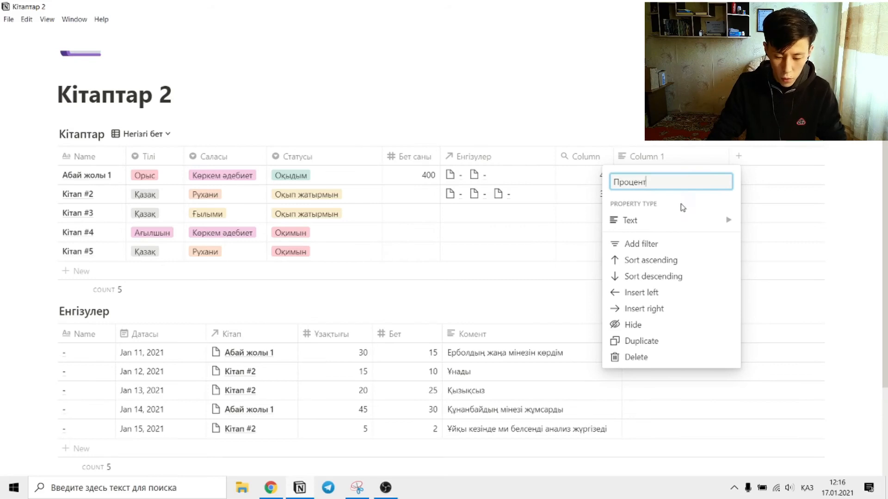
mouse_move(680, 224)
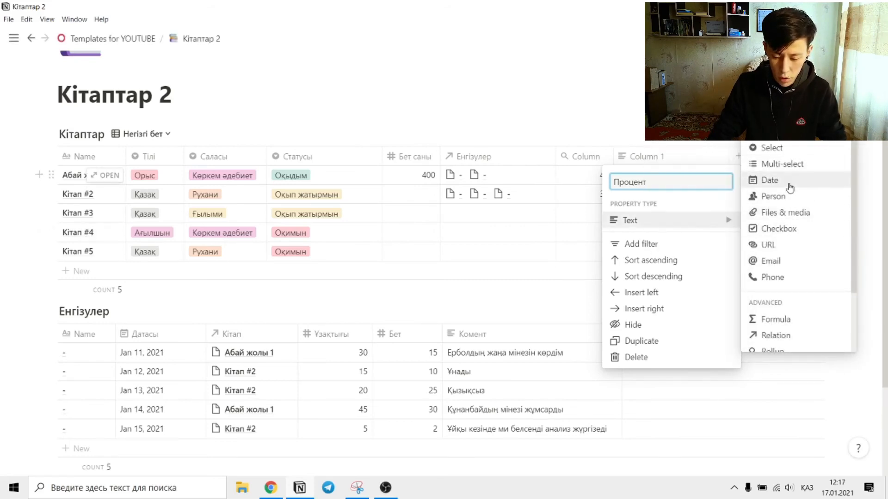
scroll(792, 260, "down", 2)
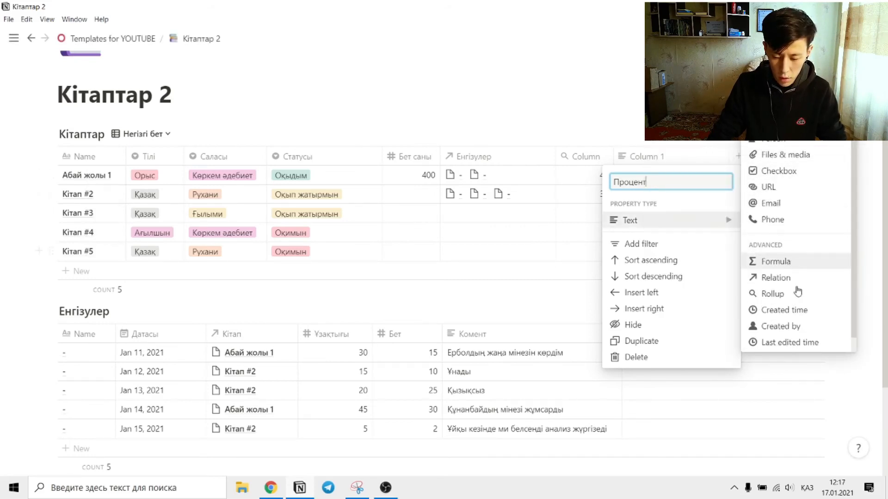
left_click(786, 261)
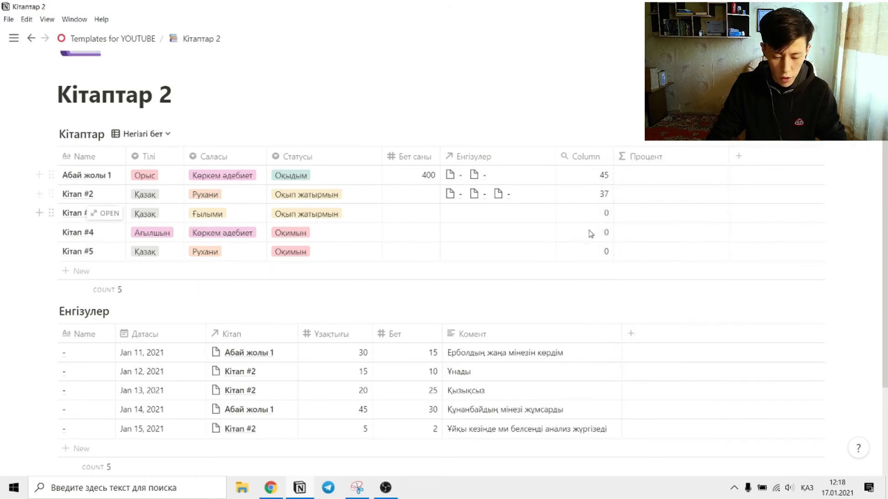
Step: Rename the rollup column that sums the pages read to "Оқылғаны"
left_click(586, 157)
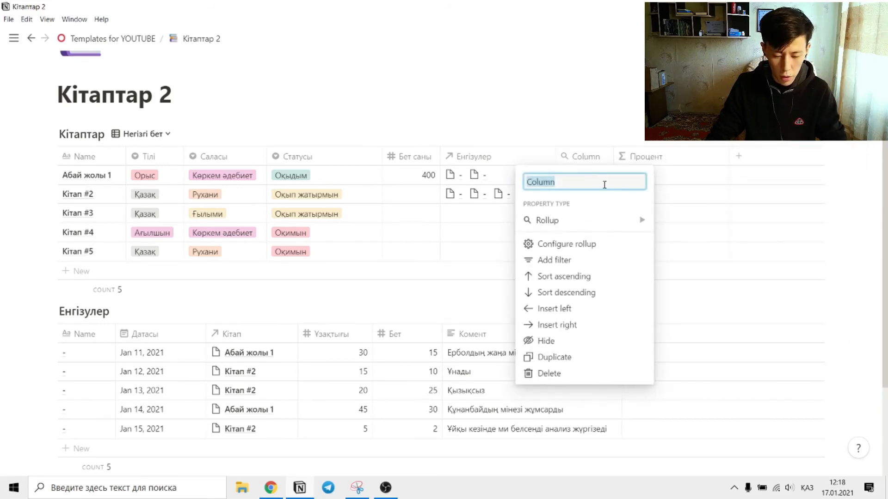
type("Оқылғаны")
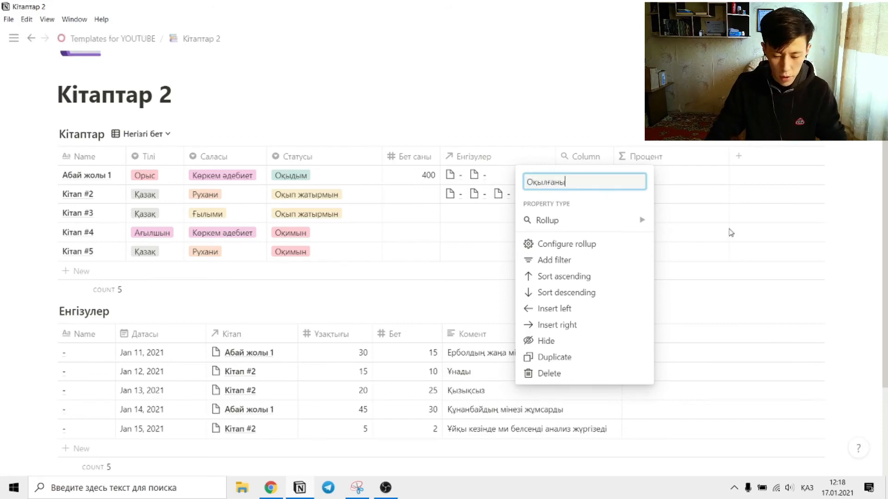
left_click(702, 232)
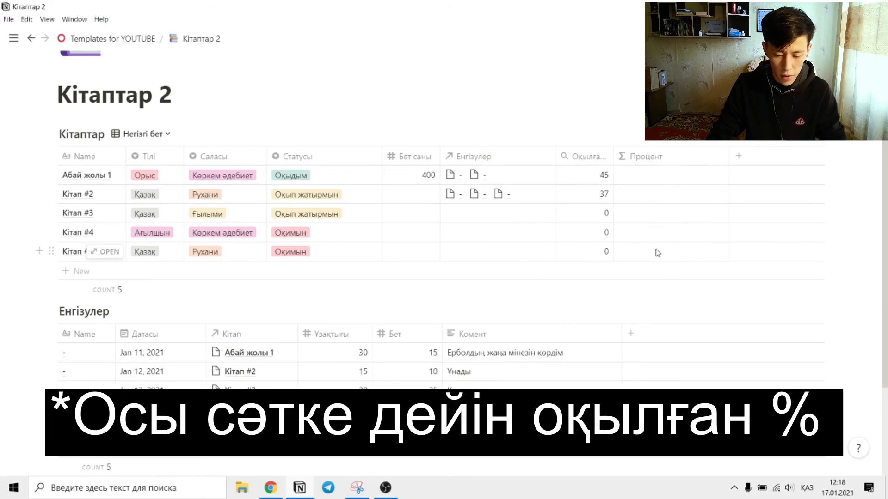
Step: Give the Процент column the formula prop("Оқылғаны")/prop("Бет саны")
left_click(645, 179)
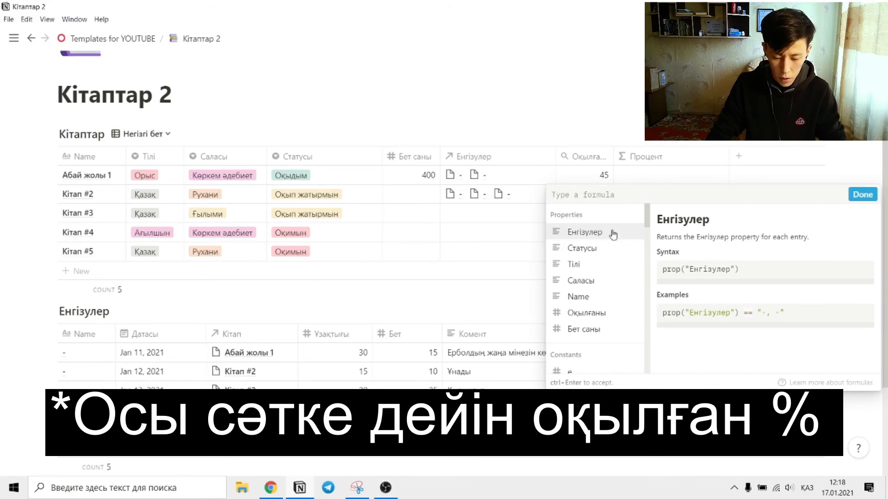
left_click(594, 314)
type("/")
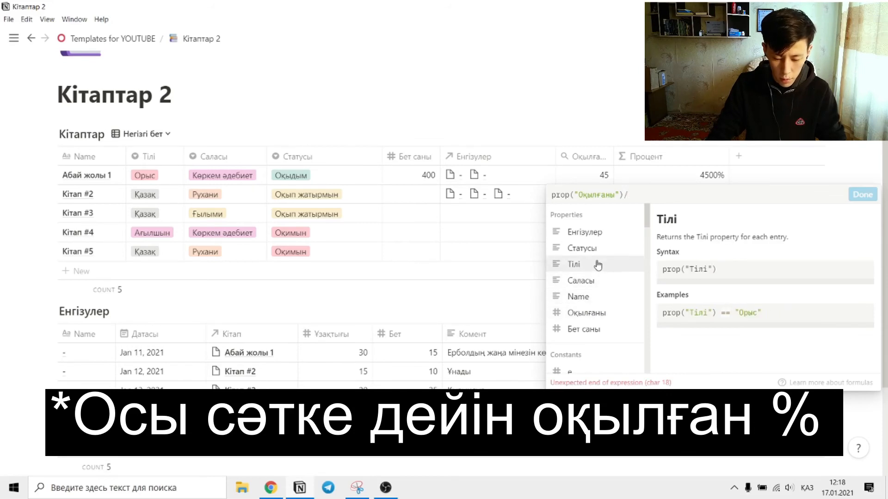
left_click(589, 331)
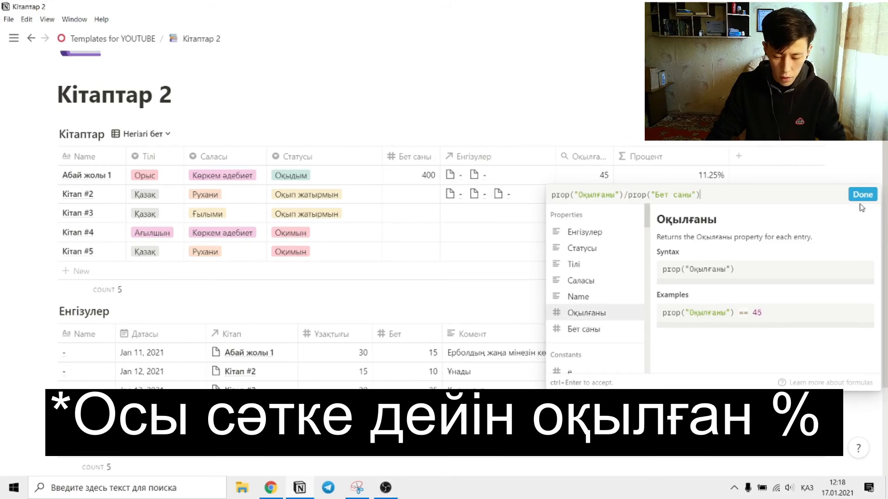
Step: Switch the Процент column's number format to Number and return it to Percent
left_click(623, 174)
left_click(611, 196)
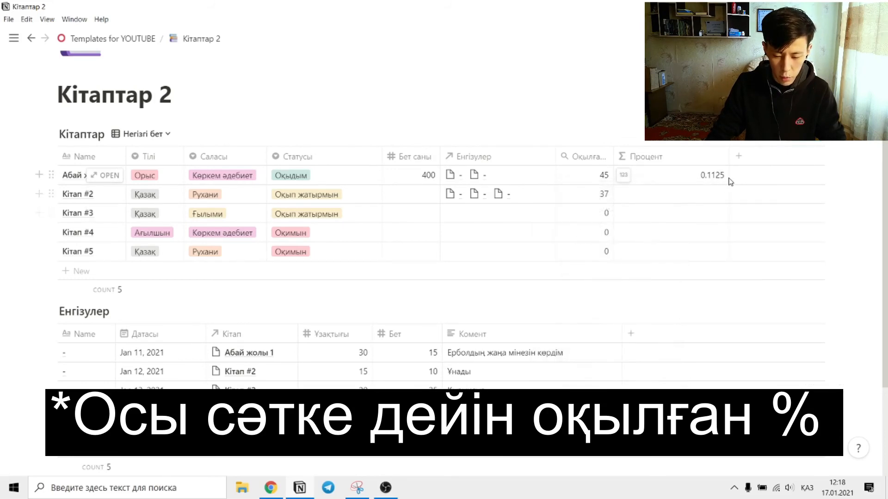
left_click(623, 176)
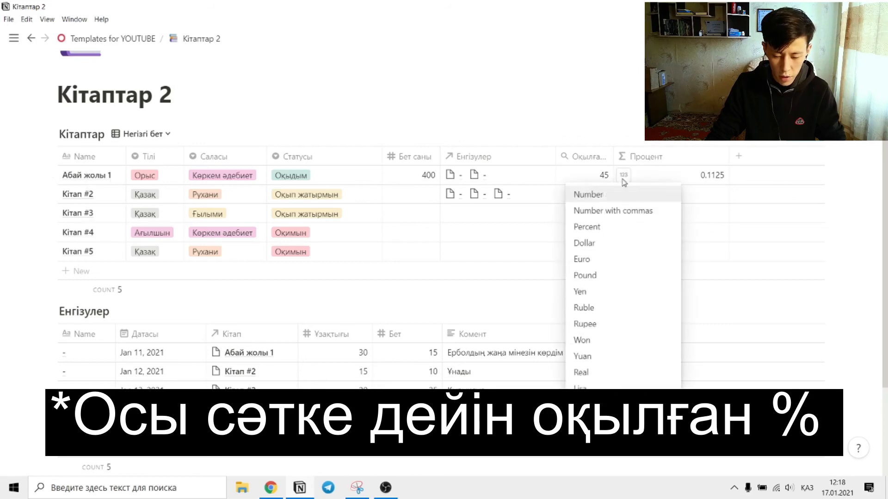
left_click(610, 231)
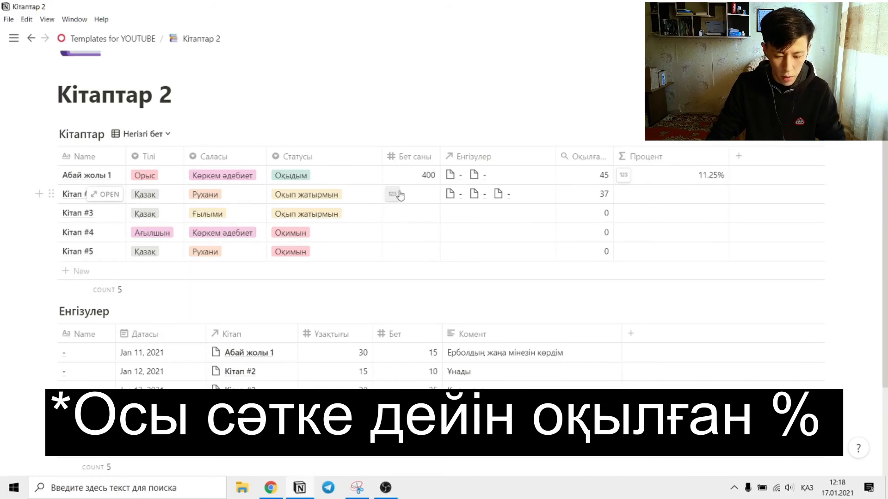
Step: Enter 200 as the Бет саны of Кітап #2 and narrow the Процент column
left_click(415, 193)
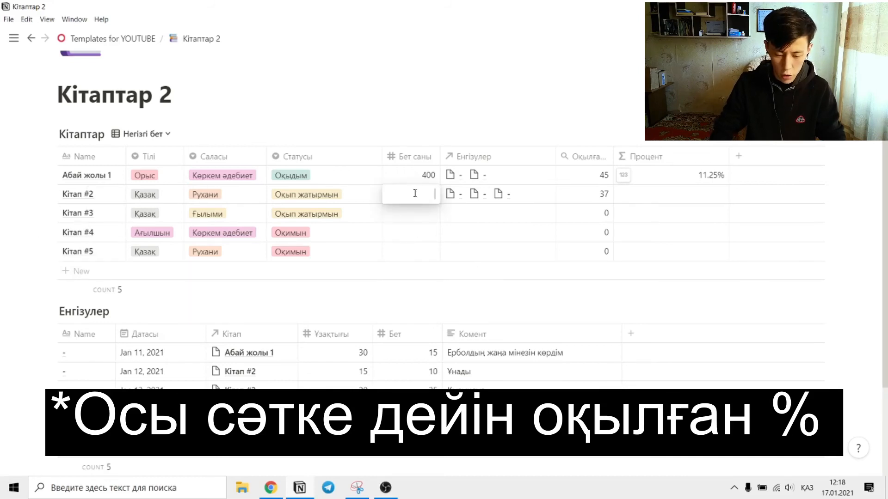
type("200")
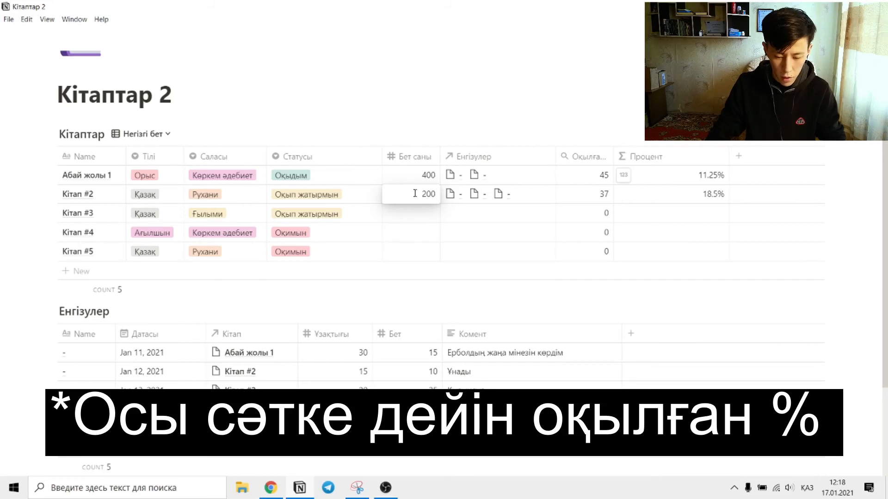
key("Return")
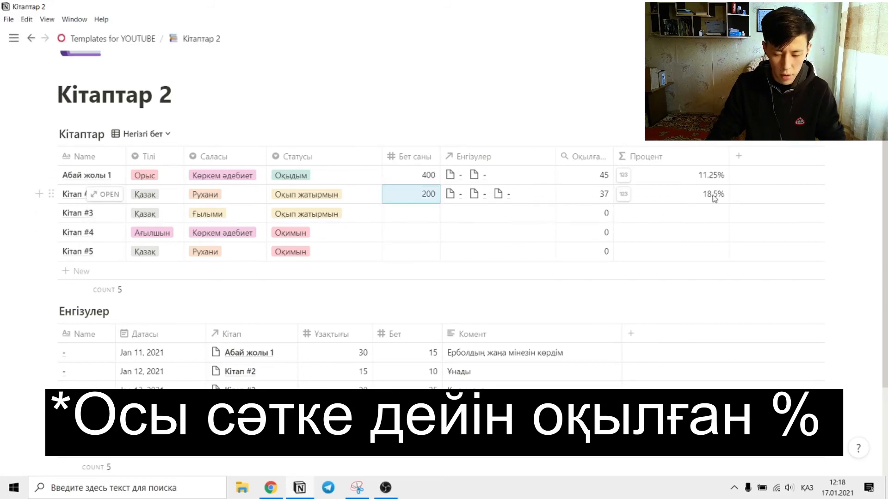
left_click_drag(729, 156, 680, 157)
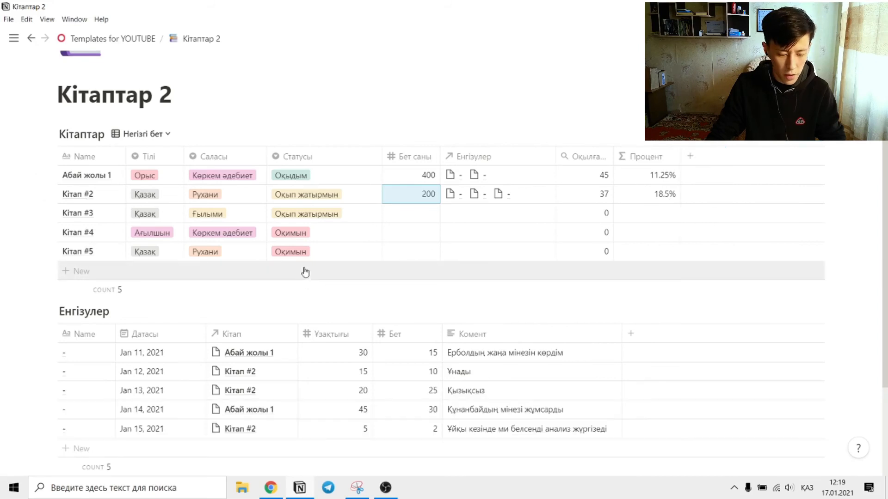
Step: Add a Gallery view named "Коменттер" to the Кітаптар database
left_click(148, 134)
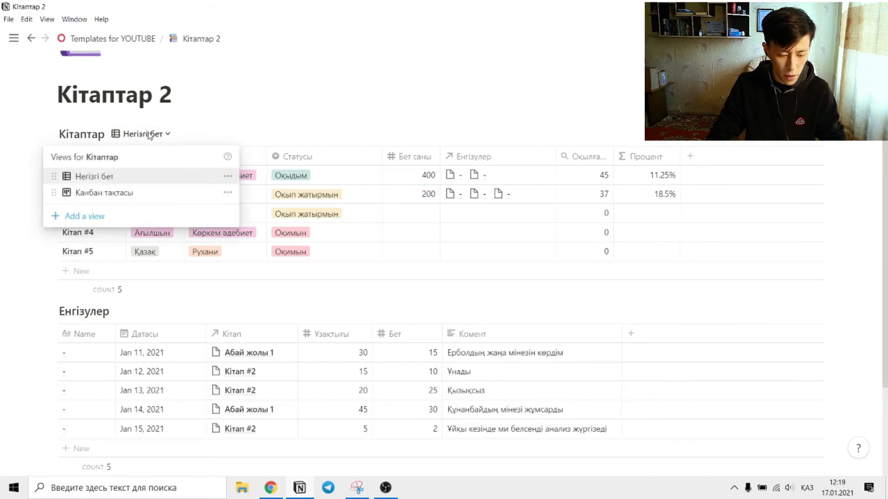
left_click(56, 222)
left_click(300, 297)
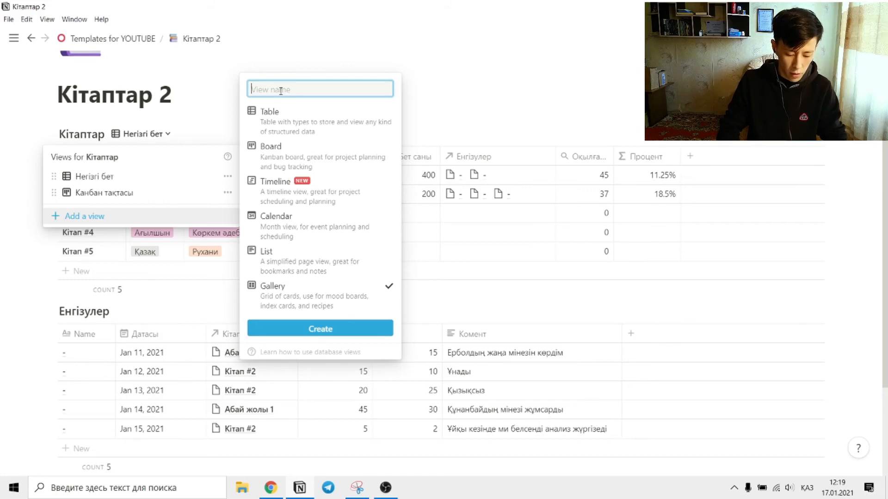
type("Коменттер")
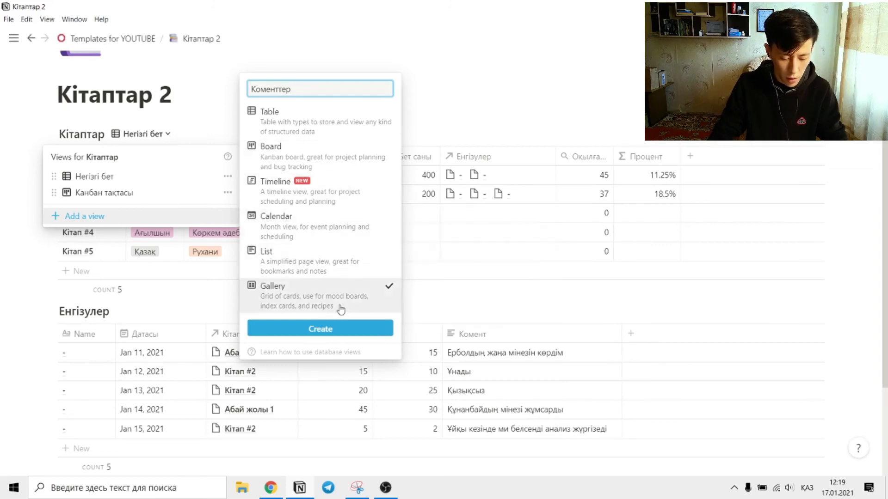
left_click(337, 328)
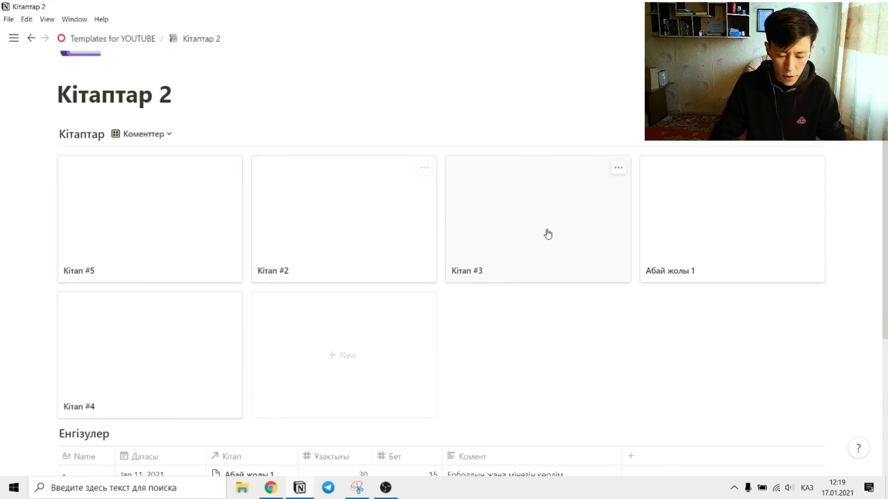
Step: Check which properties can be shown on the Коменттер gallery cards
left_click(773, 138)
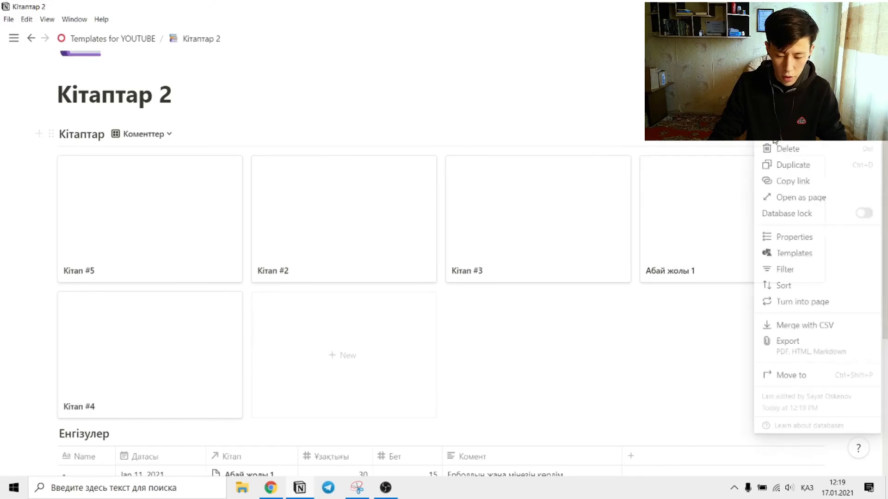
left_click(779, 239)
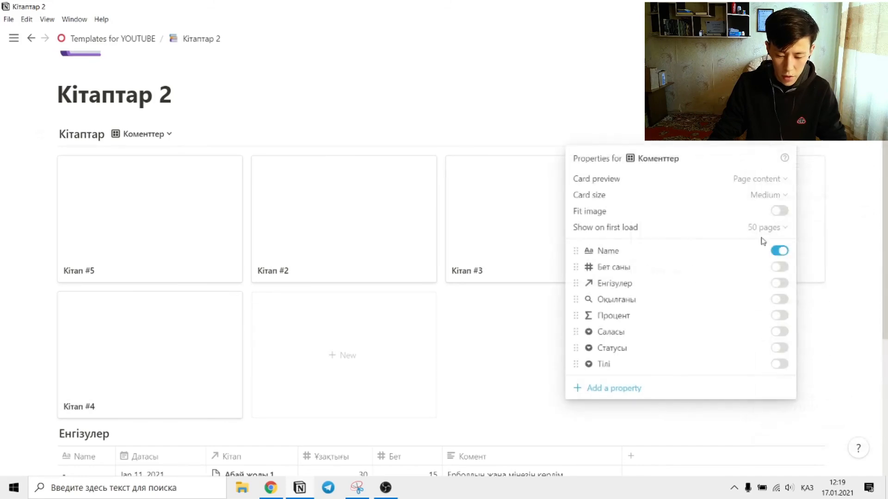
left_click(522, 349)
Step: Return to the Негізгі бет view and add a new Rollup column after Процент
left_click(155, 134)
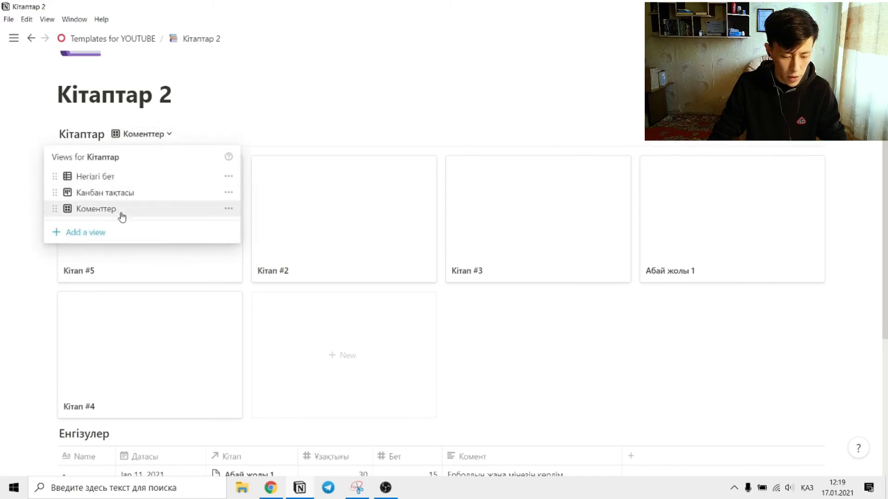
left_click(121, 178)
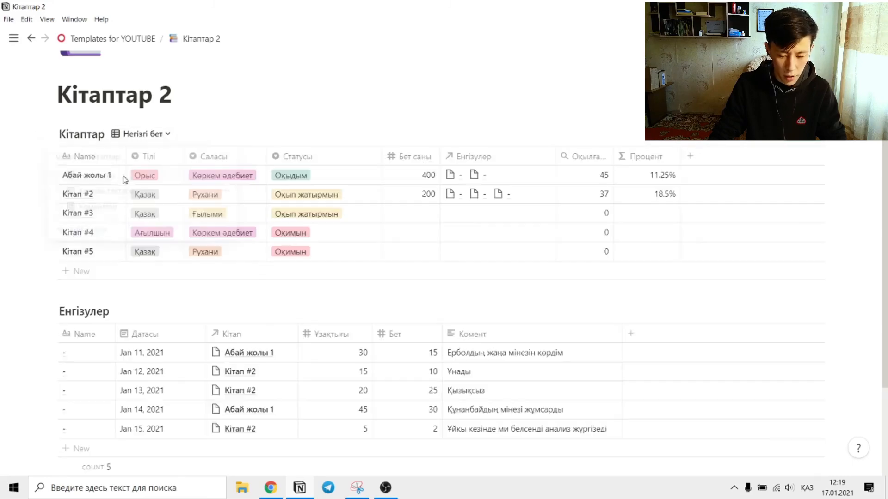
left_click(690, 157)
mouse_move(721, 220)
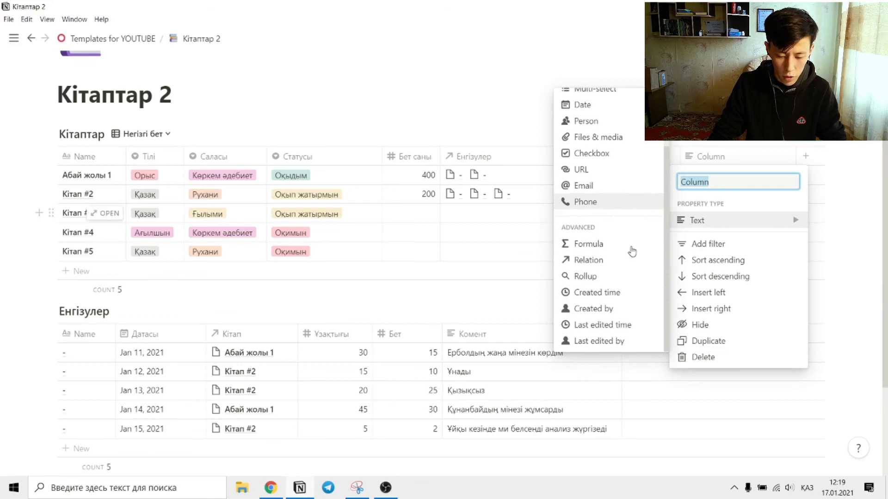
left_click(606, 276)
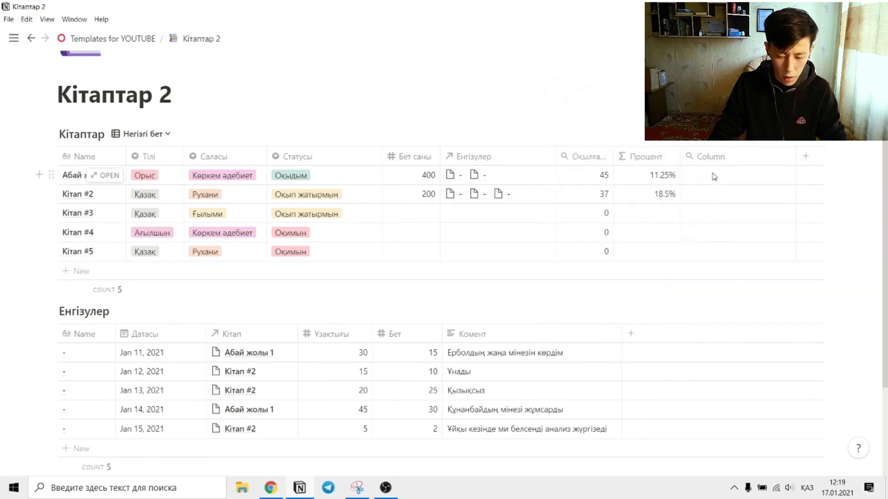
Step: Configure the new rollup to use the Енгізулер relation and the Комент property, keeping the calculation at Show original
left_click(720, 176)
left_click(731, 214)
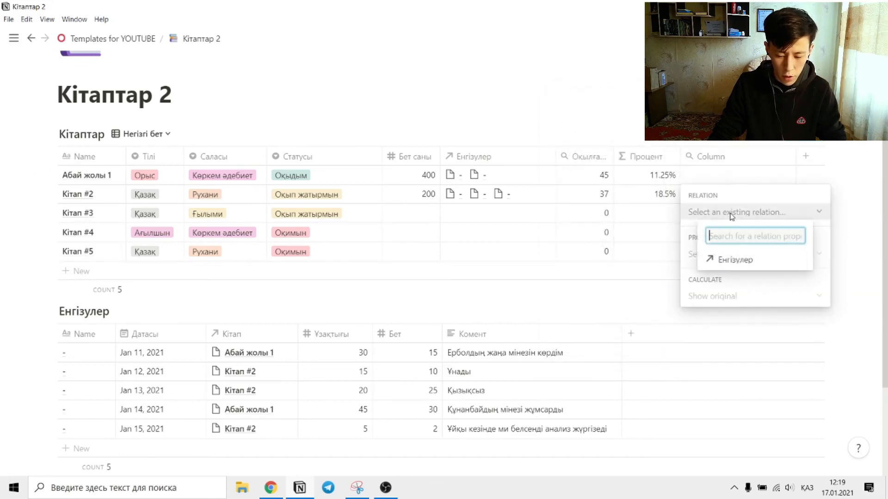
left_click(734, 260)
left_click(747, 258)
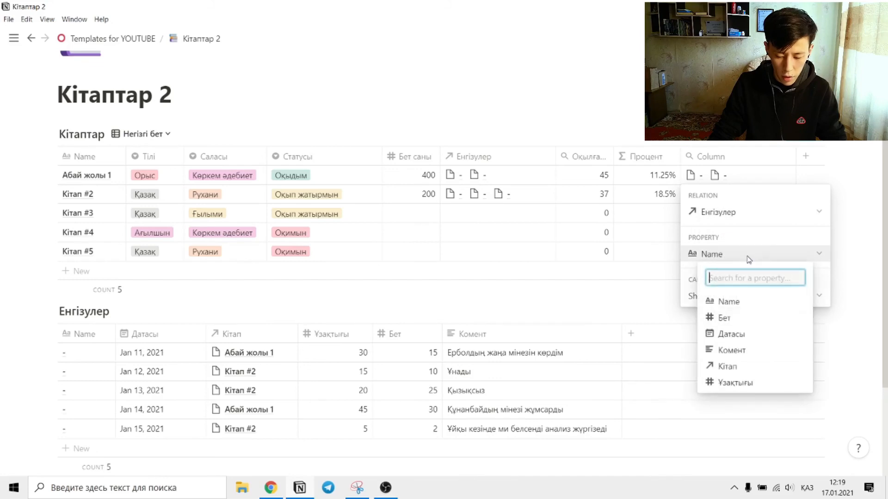
left_click(733, 351)
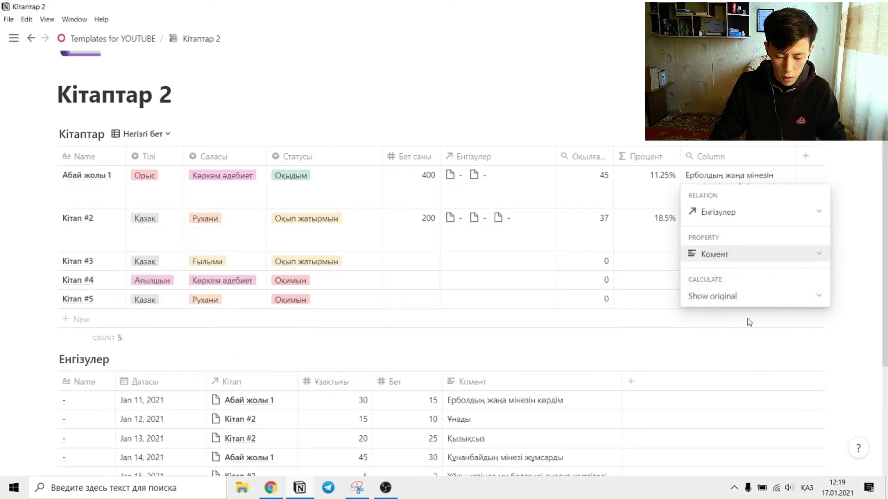
left_click(755, 301)
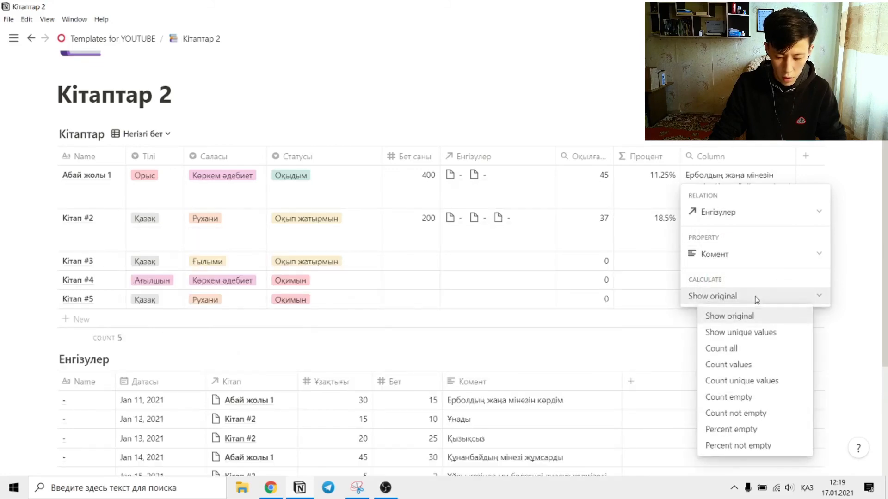
key("Escape")
key("Escape")
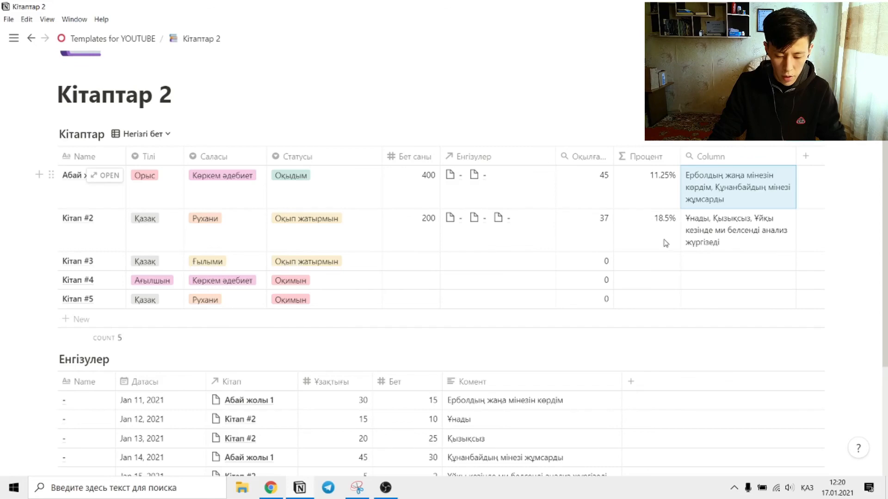
scroll(536, 390, "down", 3)
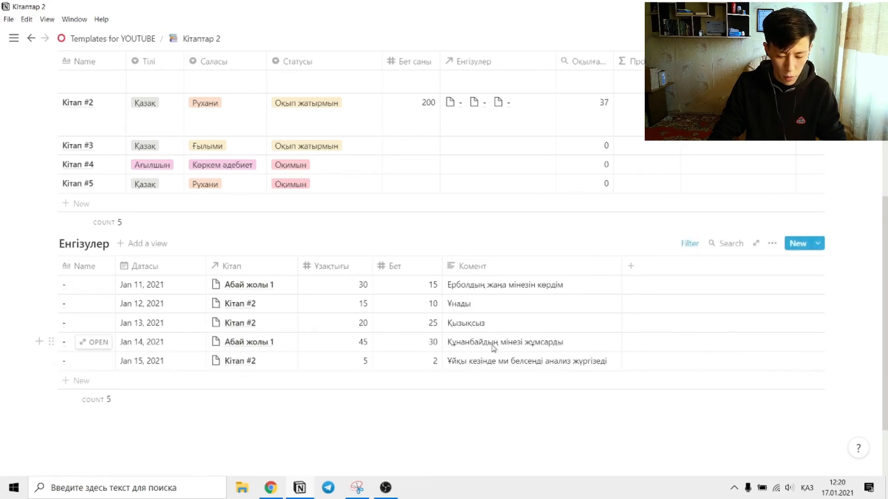
scroll(589, 346, "up", 4)
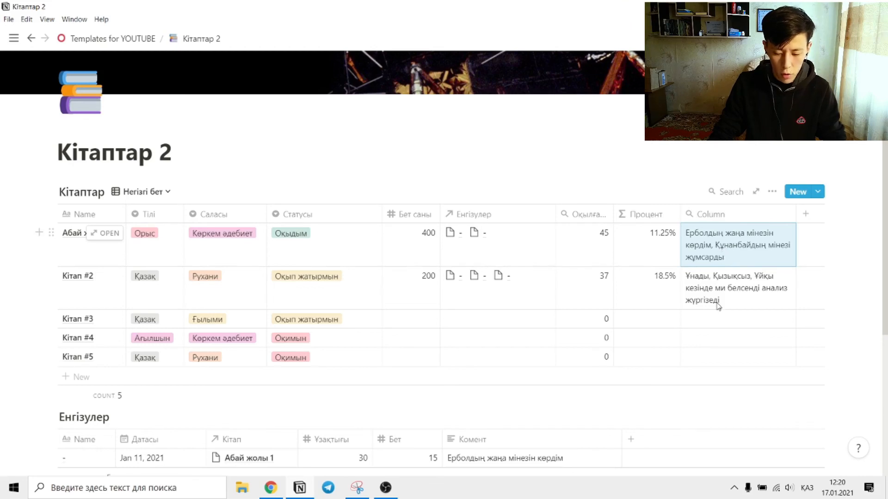
Step: Rename the new rollup column in the Кітаптар table as "Коменттер"
left_click(726, 216)
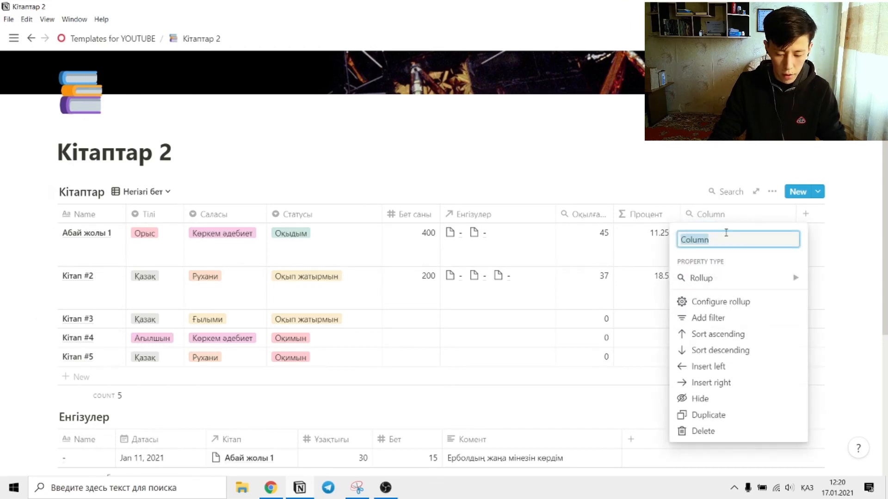
type("Коментер")
key("Return")
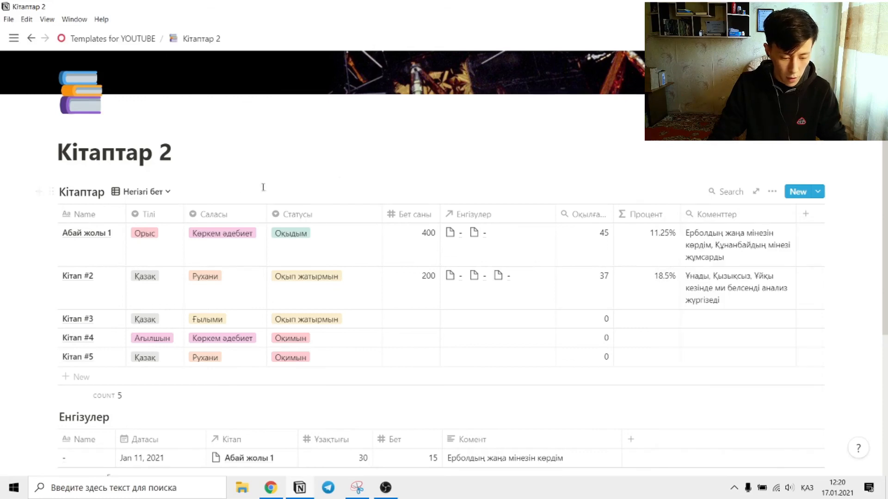
Step: Switch the Кітаптар database to the Коменттер gallery view and set its card size to Large
left_click(141, 191)
left_click(128, 272)
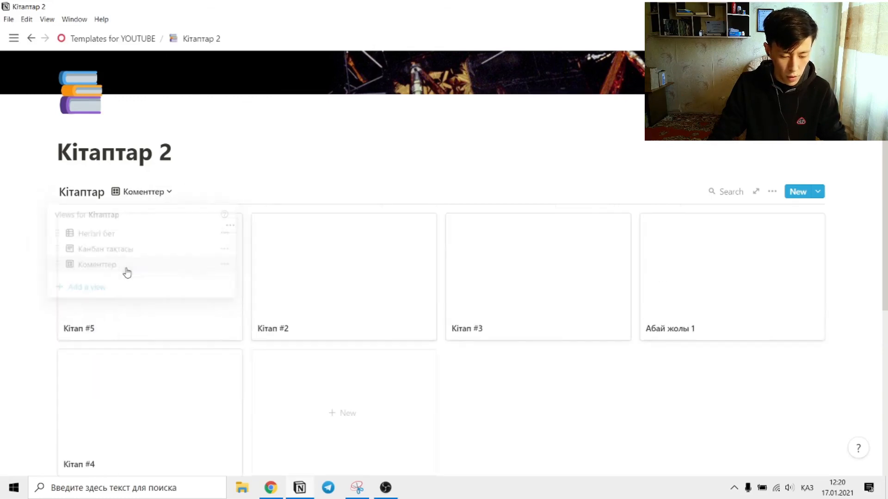
left_click(772, 192)
left_click(779, 273)
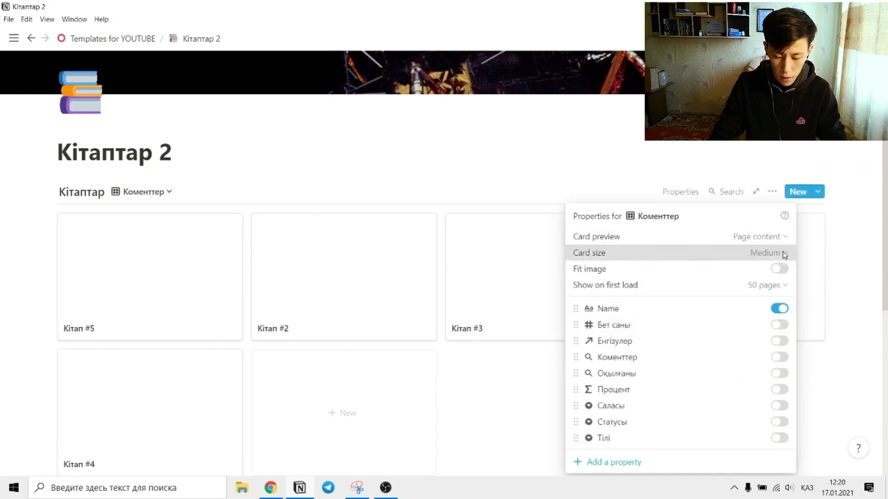
left_click(768, 253)
left_click(717, 313)
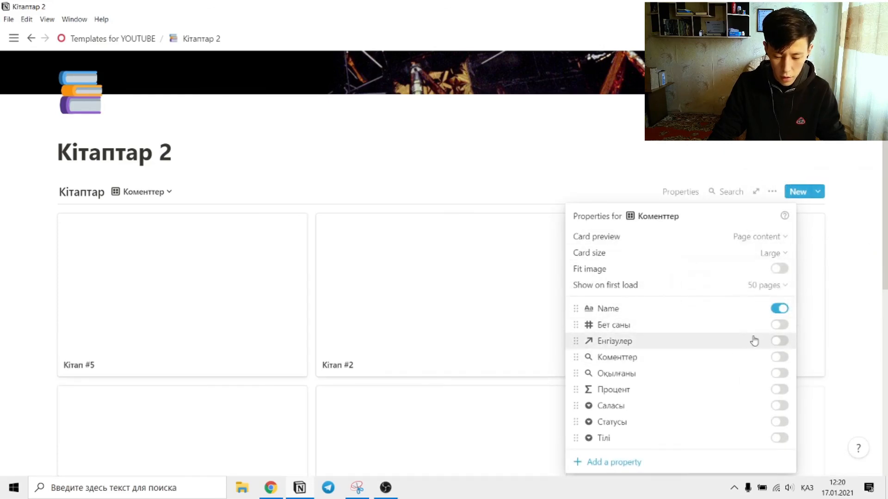
Step: Show the Коменттер property on the gallery cards, with Бет саны and Енгізулер hidden
left_click(779, 326)
left_click(779, 341)
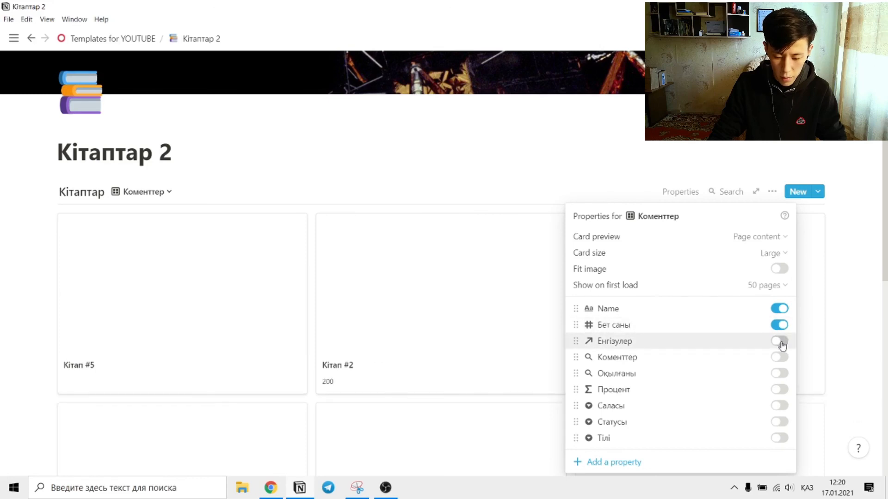
left_click(780, 359)
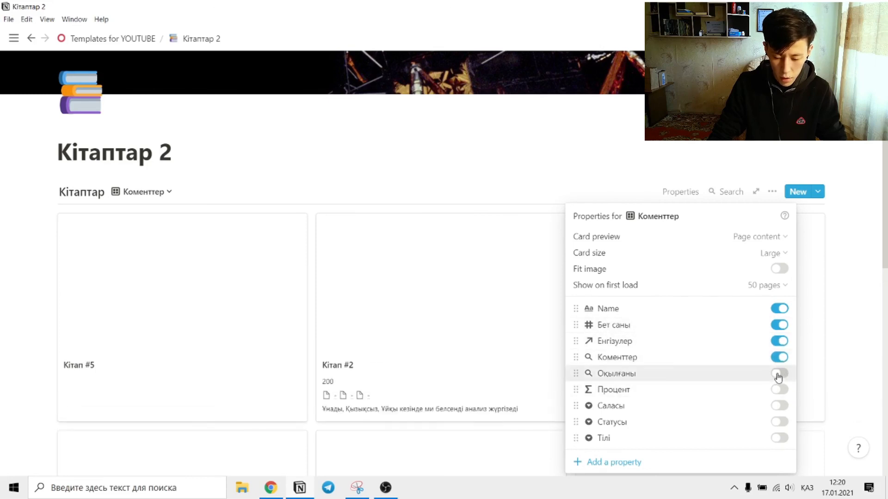
left_click(780, 359)
left_click(779, 355)
left_click(780, 342)
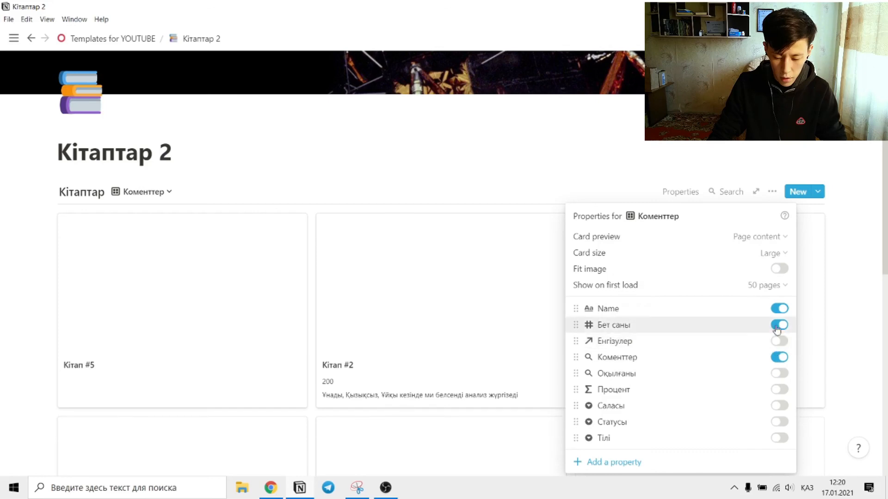
left_click(779, 325)
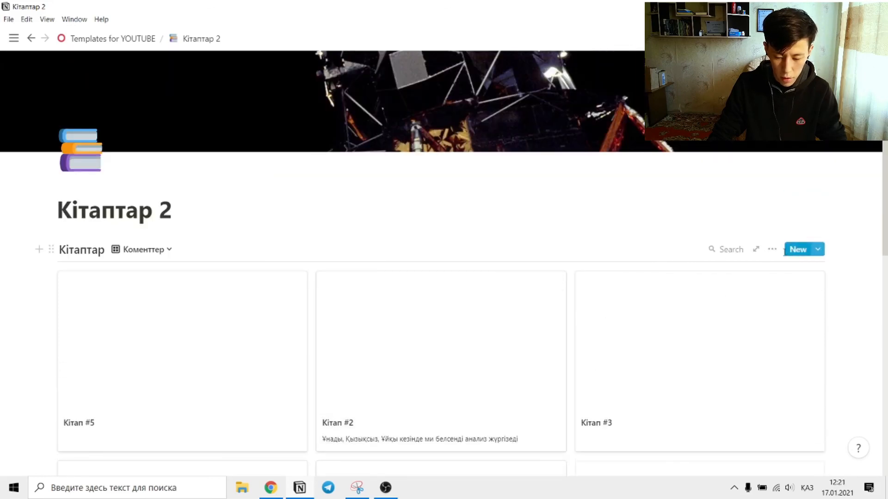
Step: Set the card size of the Коменттер gallery view to Small
left_click(772, 250)
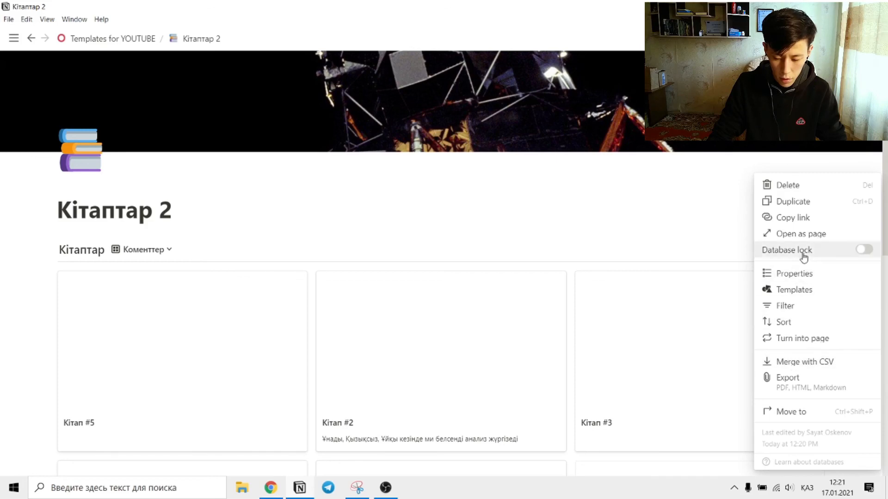
left_click(788, 273)
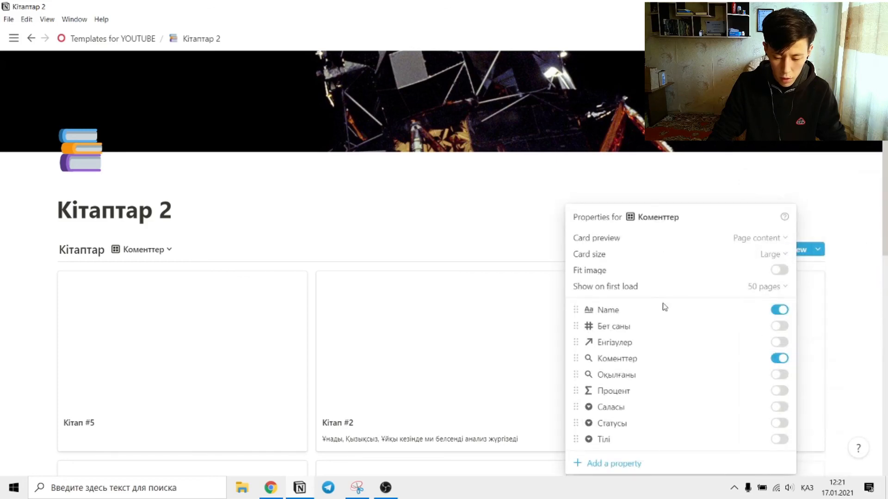
left_click(779, 257)
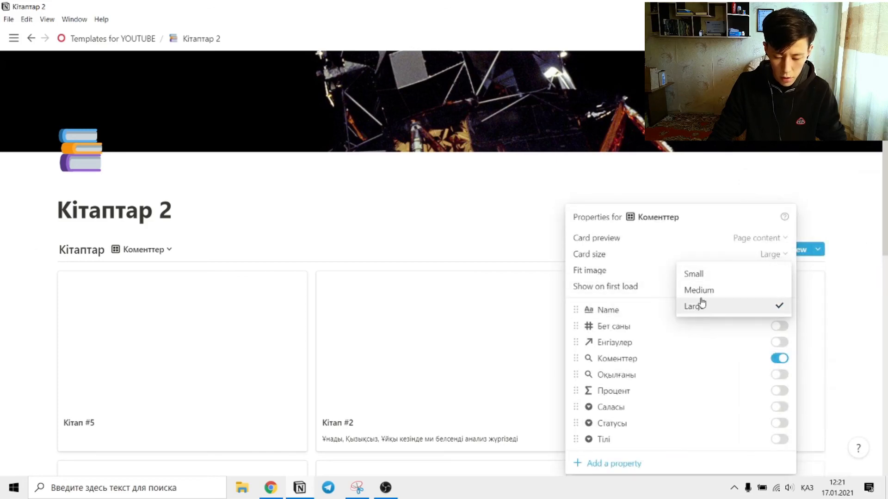
left_click(707, 275)
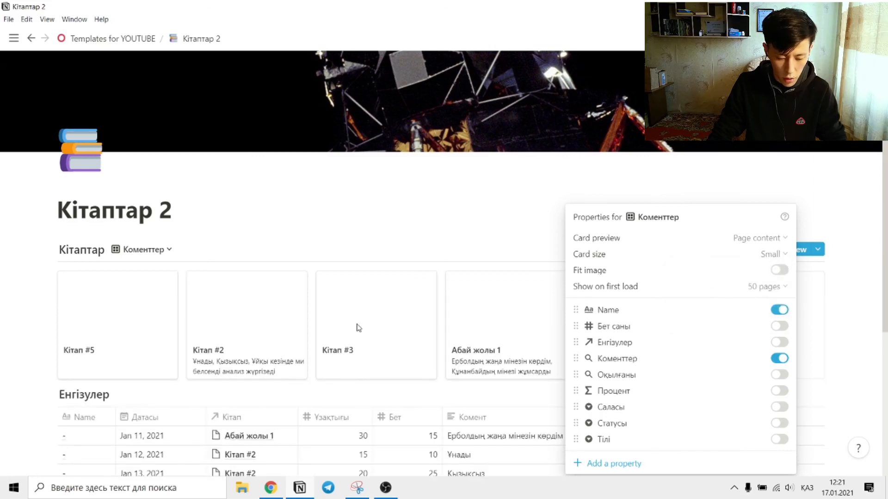
left_click(365, 232)
scroll(386, 236, "down", 4)
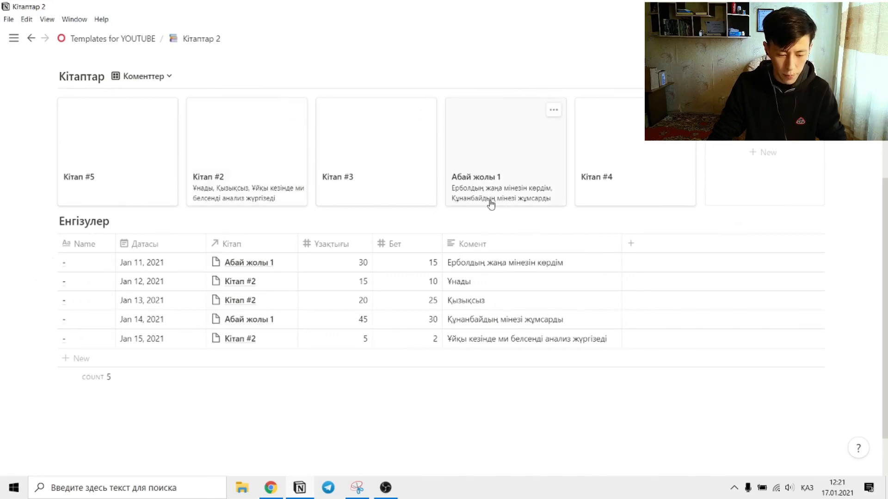
Step: Switch the Кітаптар database back to the Негізгі бет view and hide its Енгізулер relation column
scroll(476, 309, "up", 5)
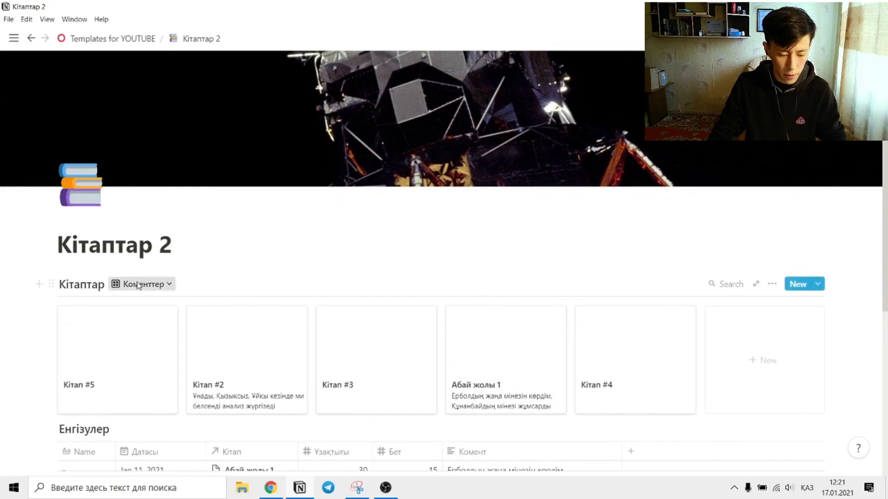
left_click(141, 288)
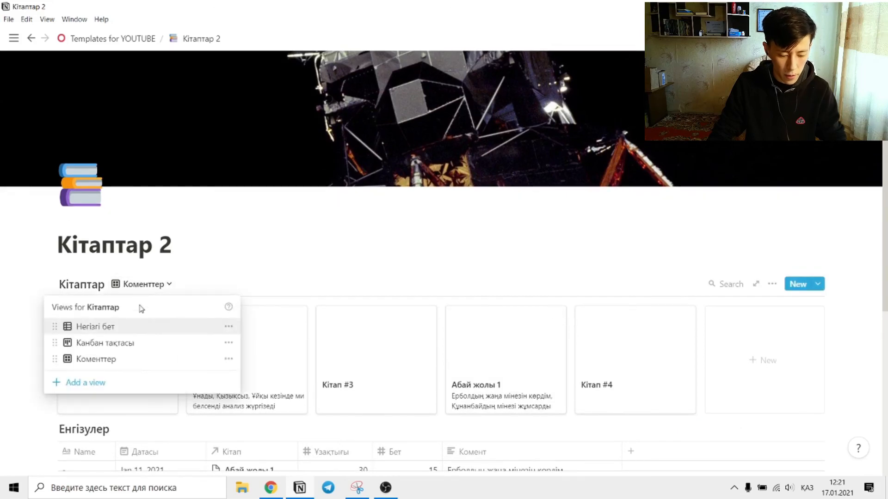
left_click(135, 331)
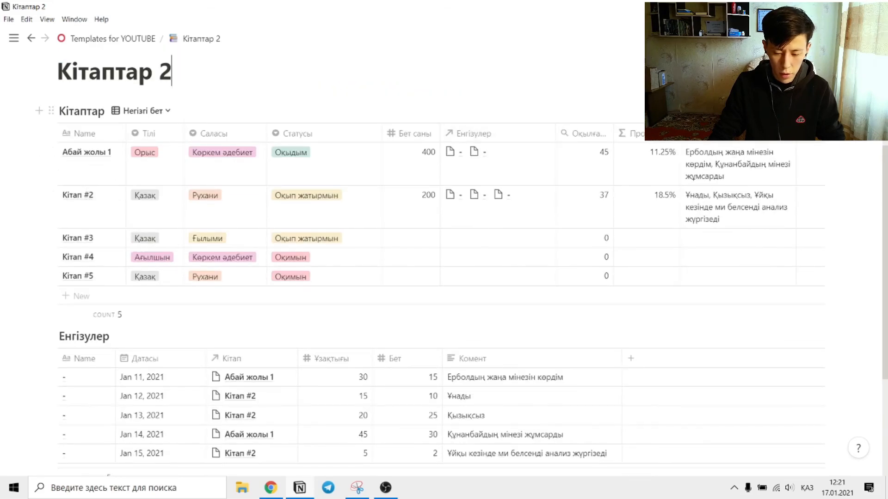
left_click(817, 111)
left_click(781, 207)
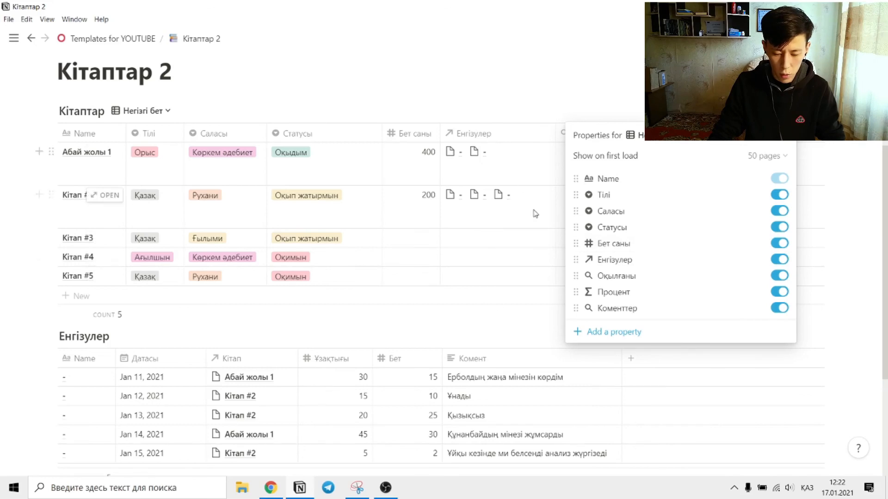
left_click(778, 260)
left_click(510, 80)
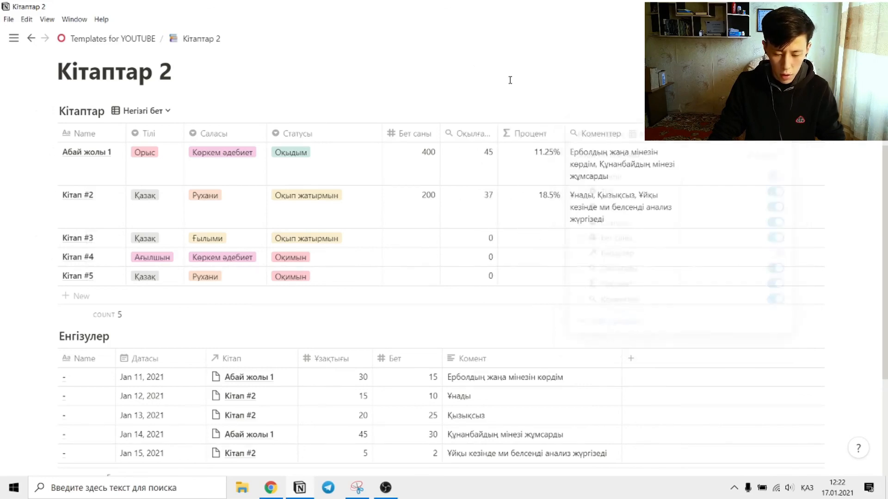